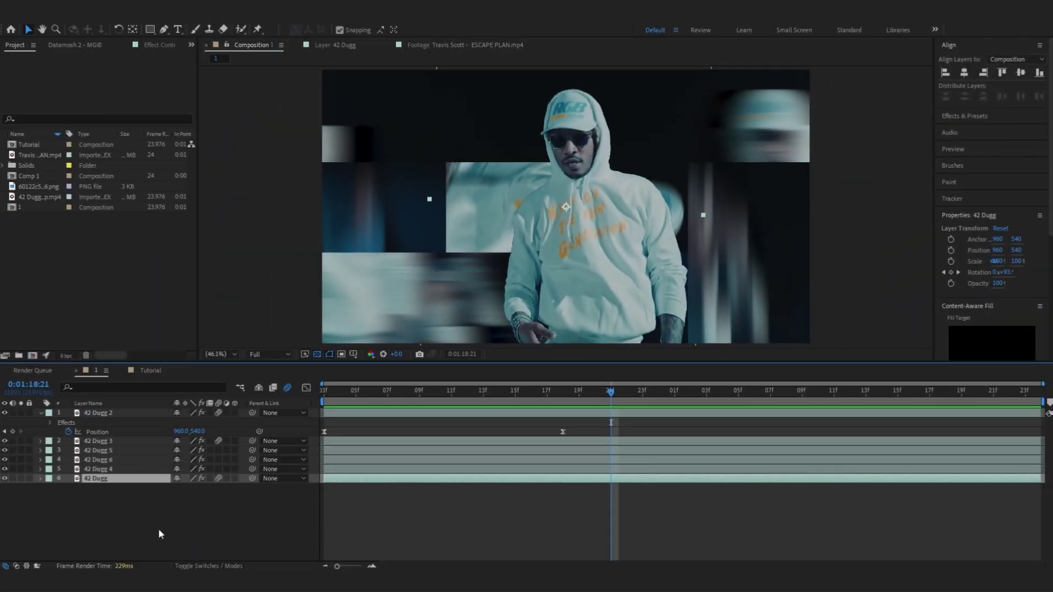
# - Preview the finished block animation in composition 1 and switch to the Tutorial composition
pyautogui.press('Home')
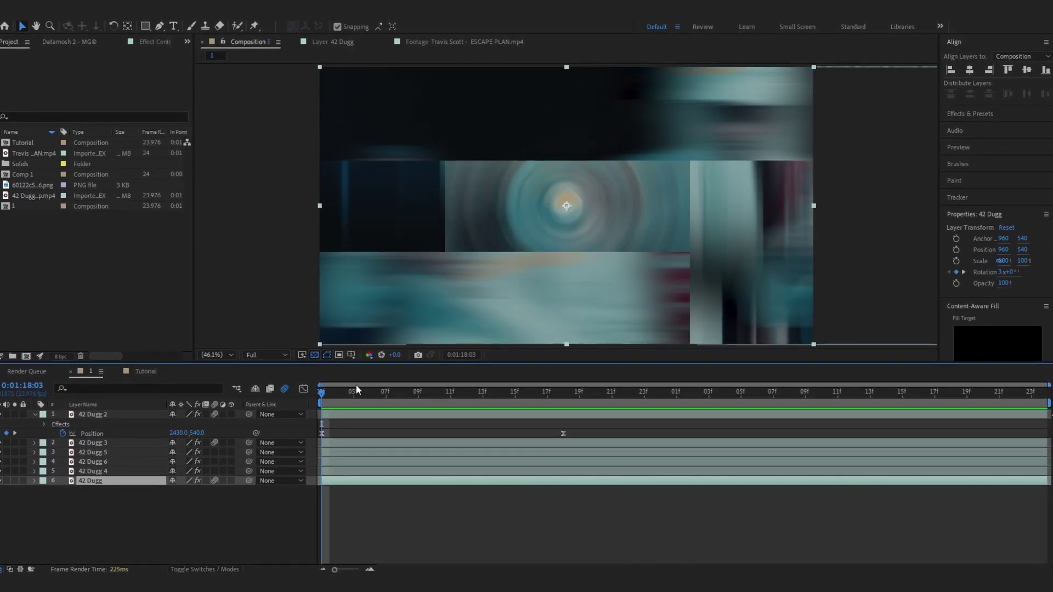
pyautogui.moveTo(340, 393); pyautogui.dragTo(587, 465)
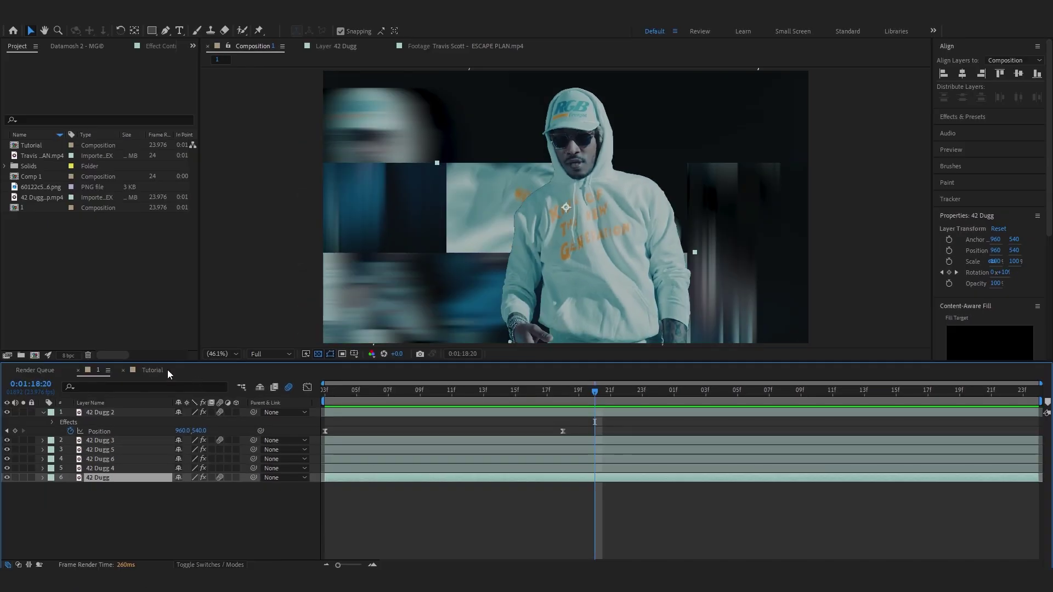
pyautogui.click(167, 370)
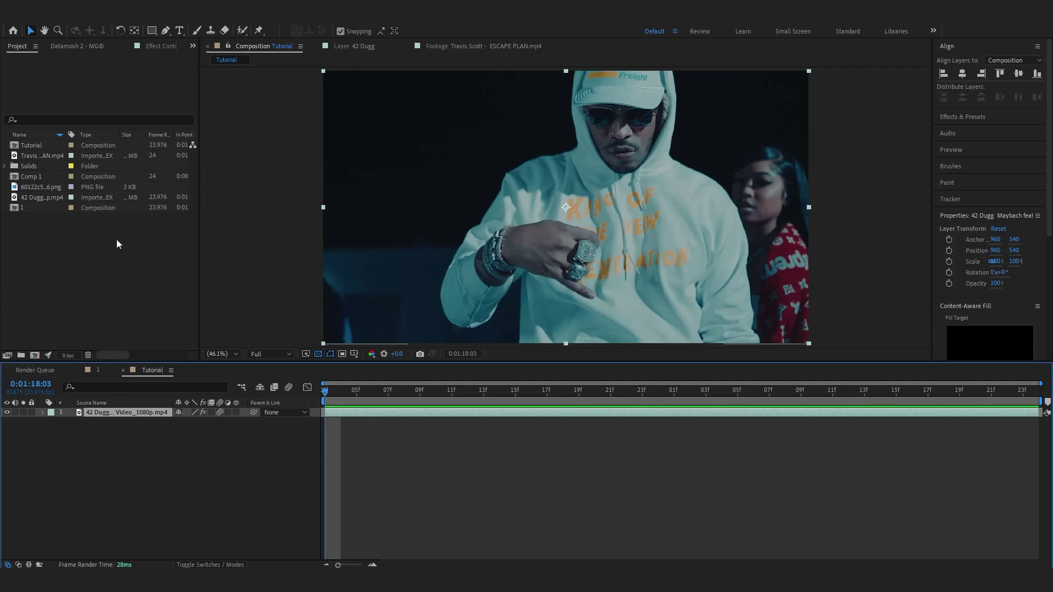
# - Isolate the man in the white hoodie from the background with Roto Brush foreground strokes over his body, arms and head
pyautogui.click(243, 33)
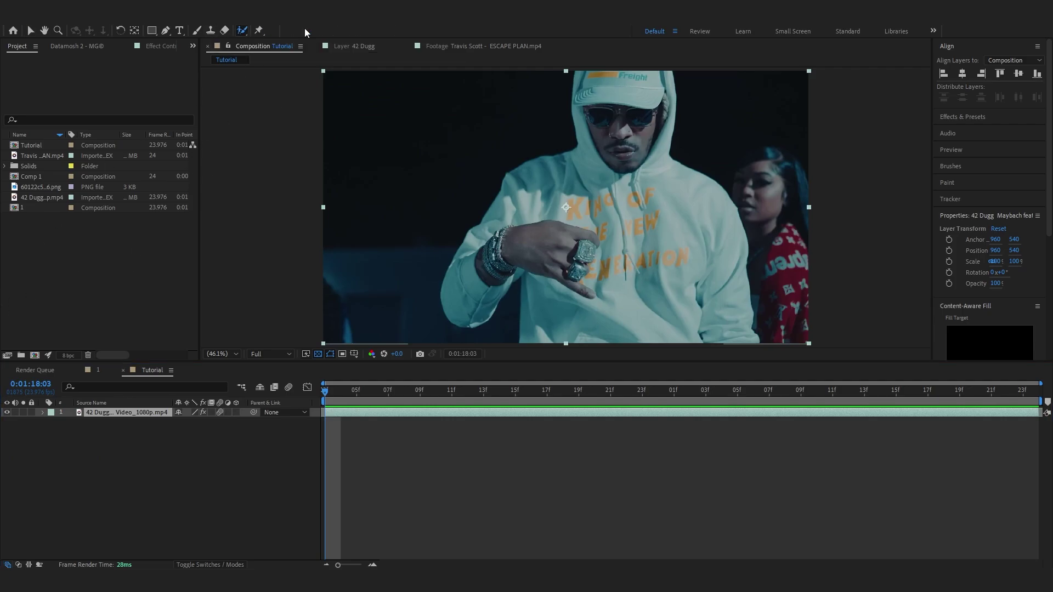
pyautogui.doubleClick(590, 209)
pyautogui.moveTo(501, 163); pyautogui.dragTo(496, 288)
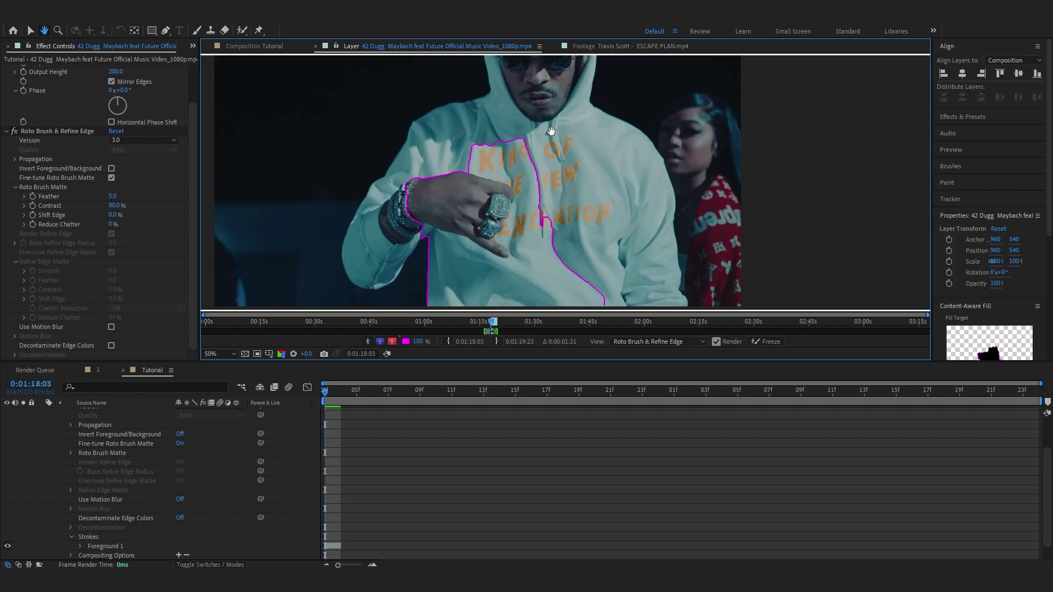
pyautogui.moveTo(550, 130); pyautogui.dragTo(554, 190)
pyautogui.moveTo(441, 240)
pyautogui.mouseDown()
pyautogui.moveTo(457, 204)
pyautogui.moveTo(536, 171)
pyautogui.moveTo(553, 131)
pyautogui.mouseUp()
pyautogui.moveTo(629, 296); pyautogui.dragTo(585, 242)
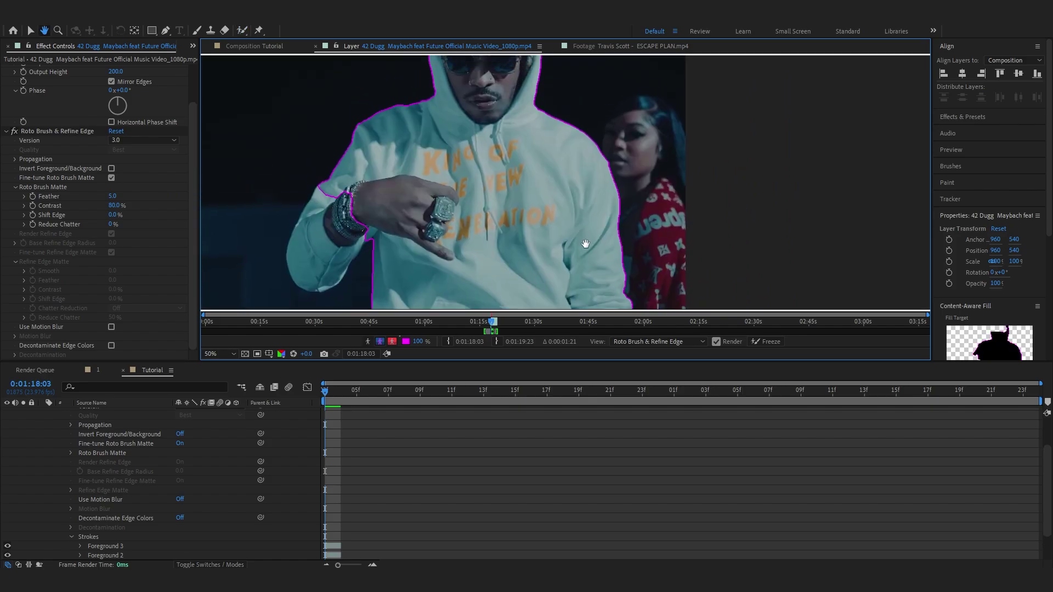
pyautogui.moveTo(512, 181)
pyautogui.mouseDown()
pyautogui.moveTo(506, 219)
pyautogui.moveTo(545, 307)
pyautogui.mouseUp()
pyautogui.moveTo(511, 212); pyautogui.dragTo(517, 145)
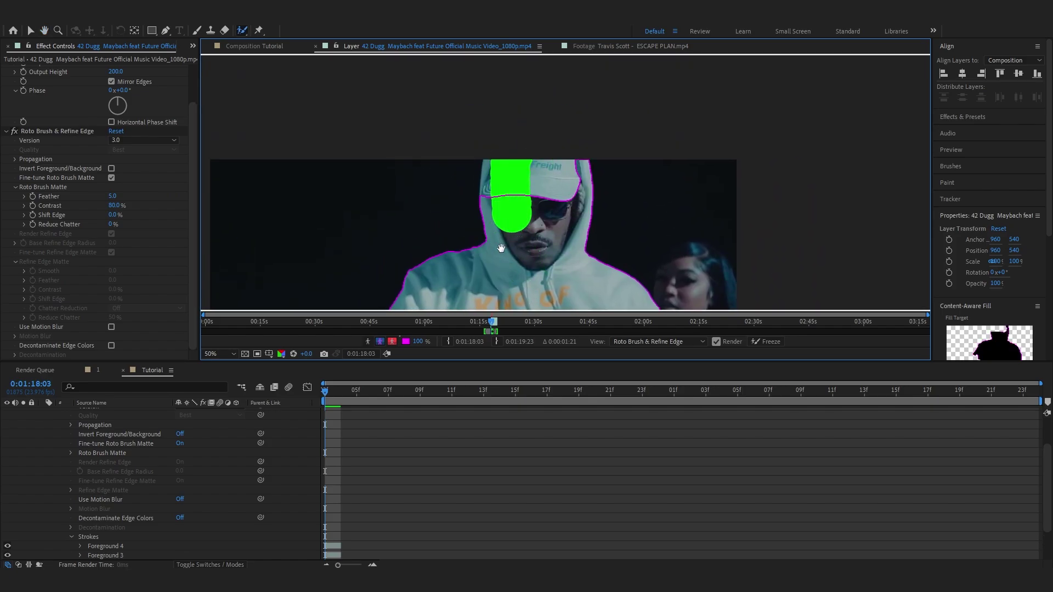
pyautogui.moveTo(474, 260)
pyautogui.mouseDown()
pyautogui.moveTo(538, 124)
pyautogui.moveTo(495, 137)
pyautogui.mouseUp()
pyautogui.scroll(-2, 541, 134)
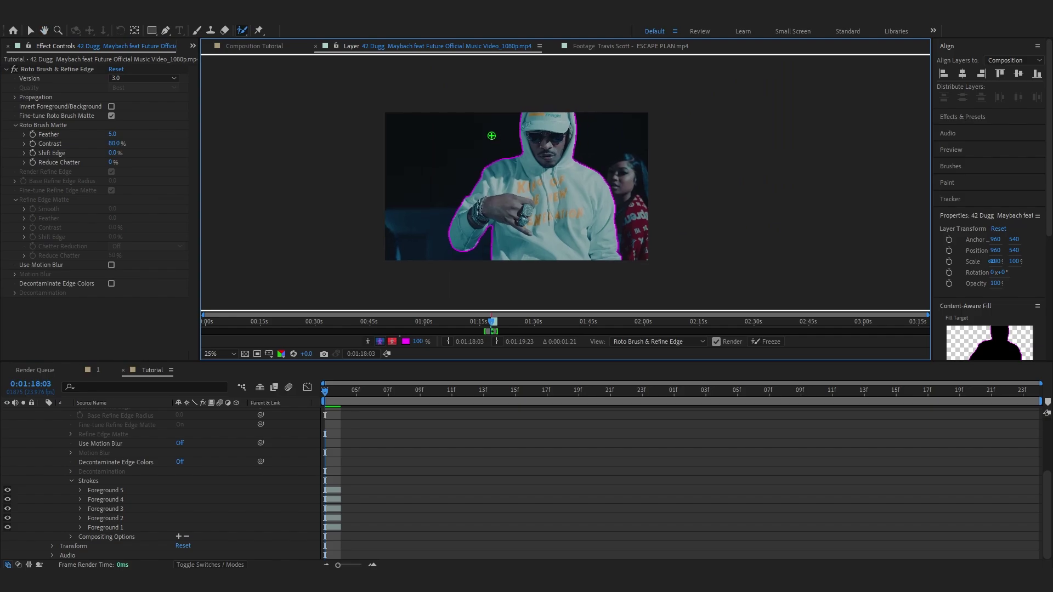
pyautogui.scroll(1, 491, 135)
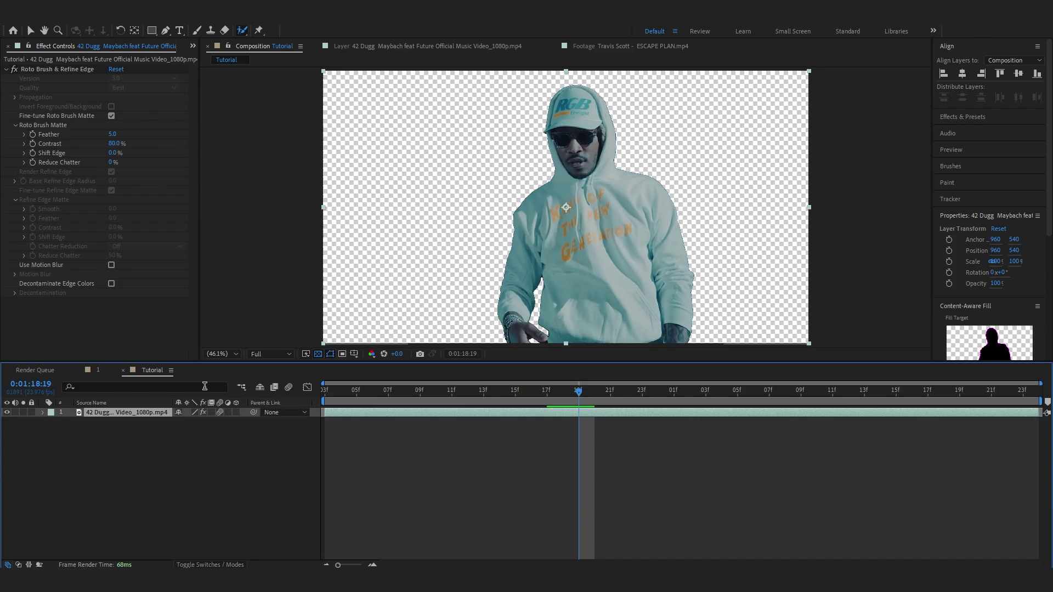
# - Turn off the transparency grid and set the Roto Brush matte's Feather to 12.4 and Shift Edge to -22%
pyautogui.click(318, 353)
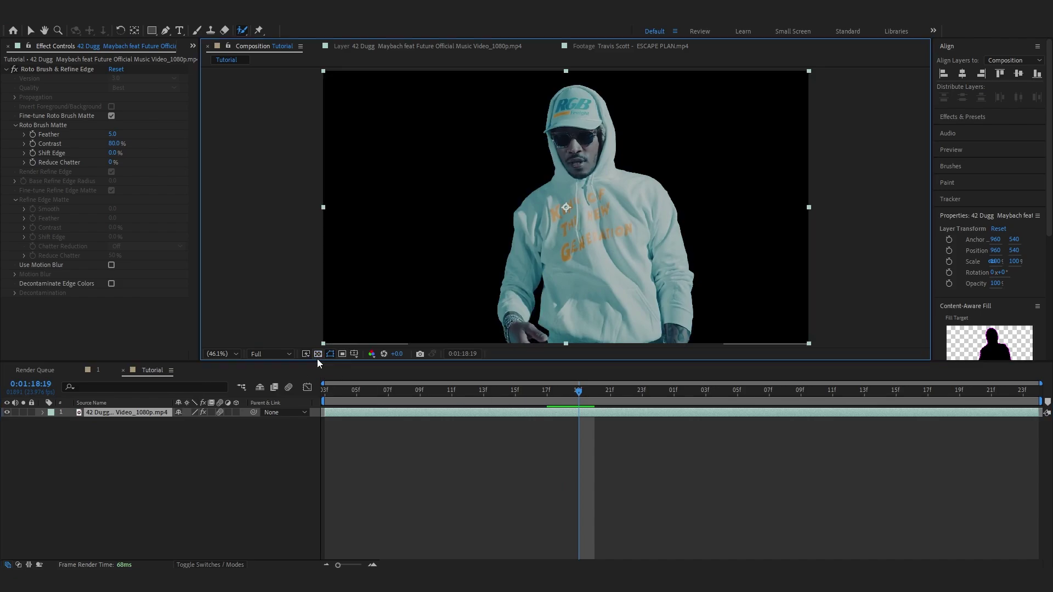
pyautogui.moveTo(112, 134); pyautogui.dragTo(105, 154)
# - Duplicate the video layer and delete the Roto Brush & Refine Edge effect from the lower copy
pyautogui.click(138, 421)
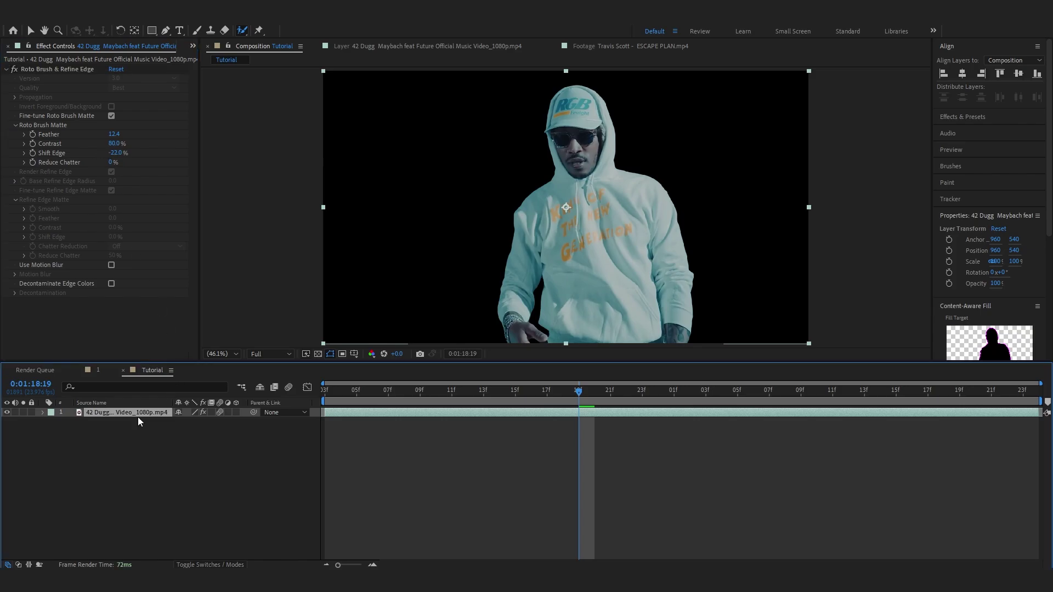
pyautogui.hotkey('ctrl', 'd')
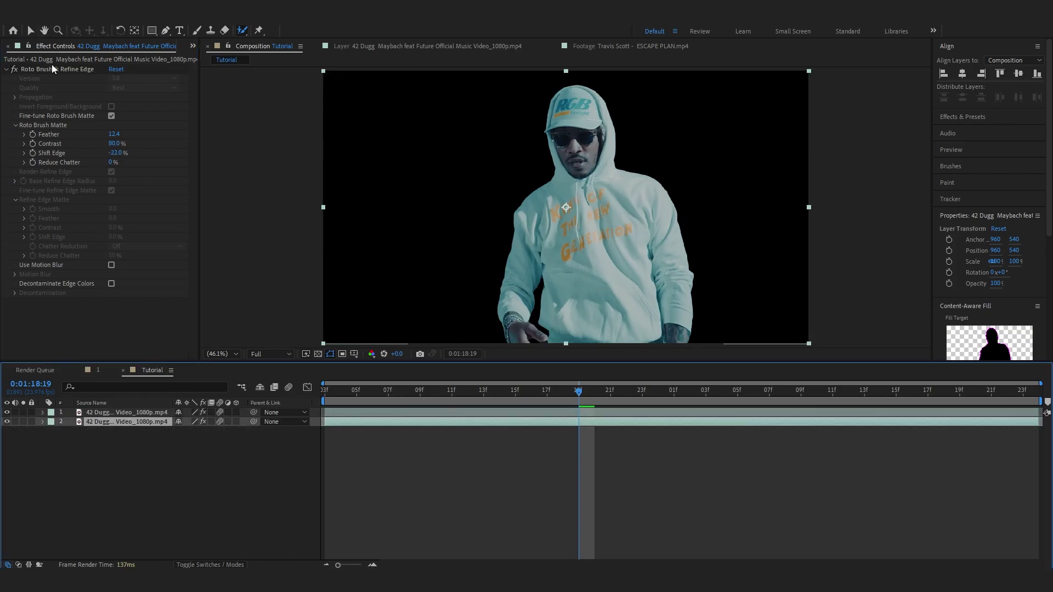
pyautogui.click(58, 67)
pyautogui.press('Delete')
# - Toggle the lower layer's visibility off and on to compare the cut-out with the full footage
pyautogui.click(7, 421)
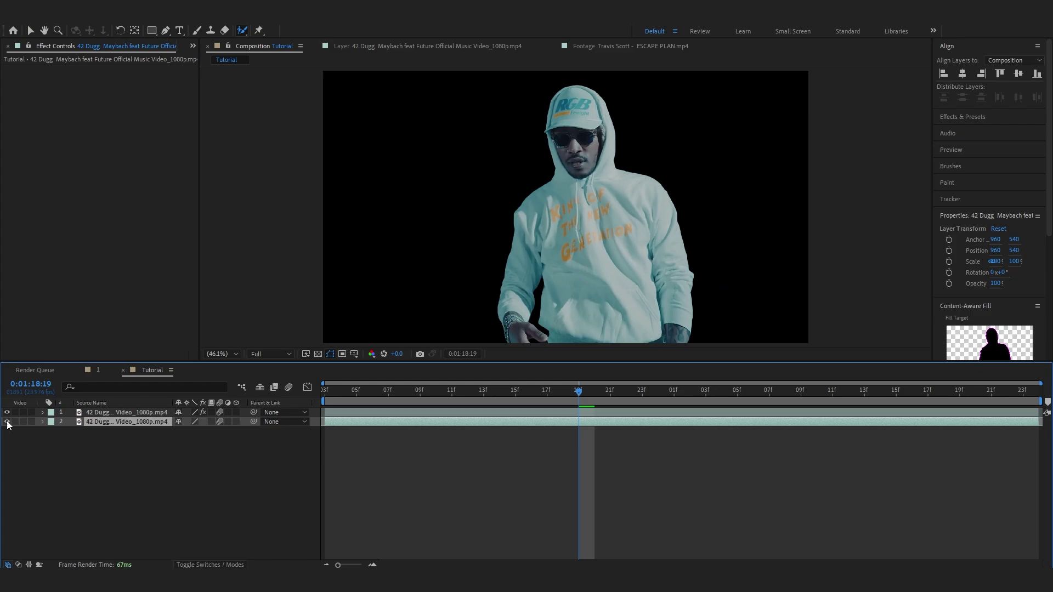
pyautogui.click(7, 421)
pyautogui.click(7, 422)
pyautogui.click(7, 421)
pyautogui.click(7, 421)
pyautogui.click(7, 421)
pyautogui.click(787, 461)
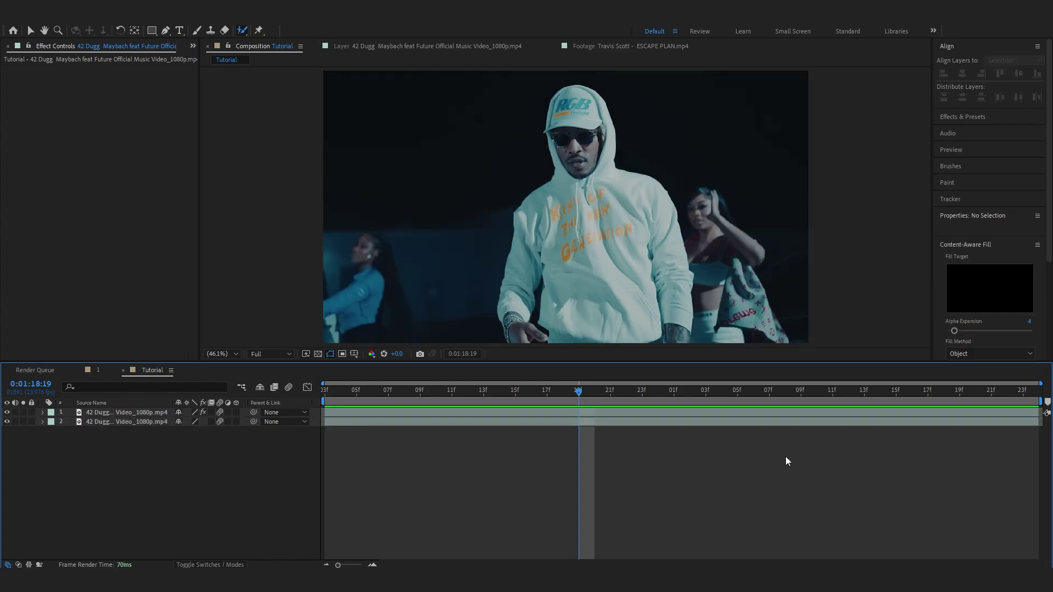
# - Display the proportional grid and draw a rectangular mask on layer 2 covering the upper two grid rows
pyautogui.click(354, 354)
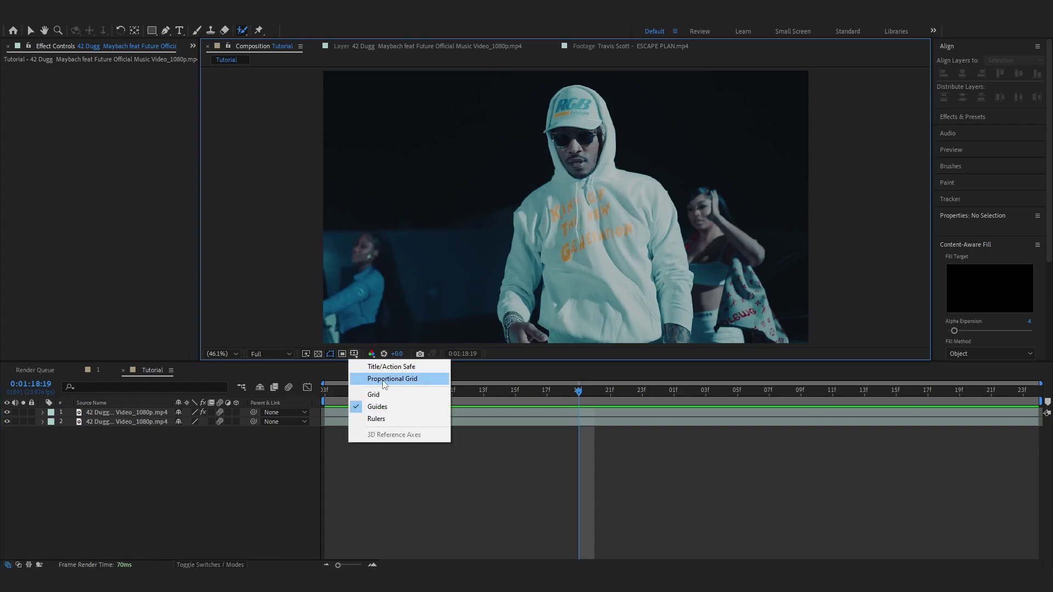
pyautogui.click(389, 379)
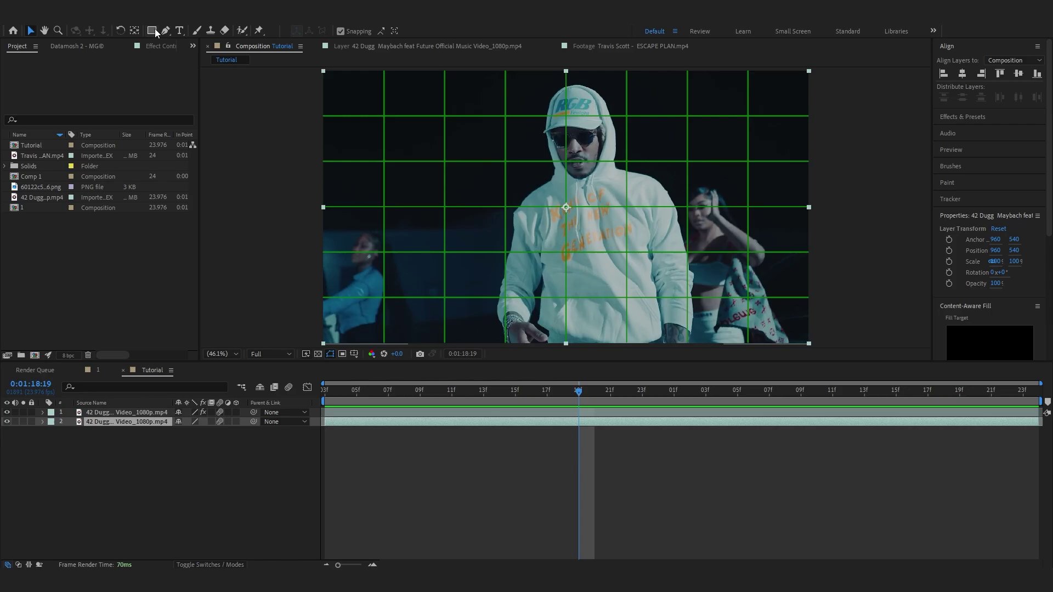
pyautogui.click(152, 31)
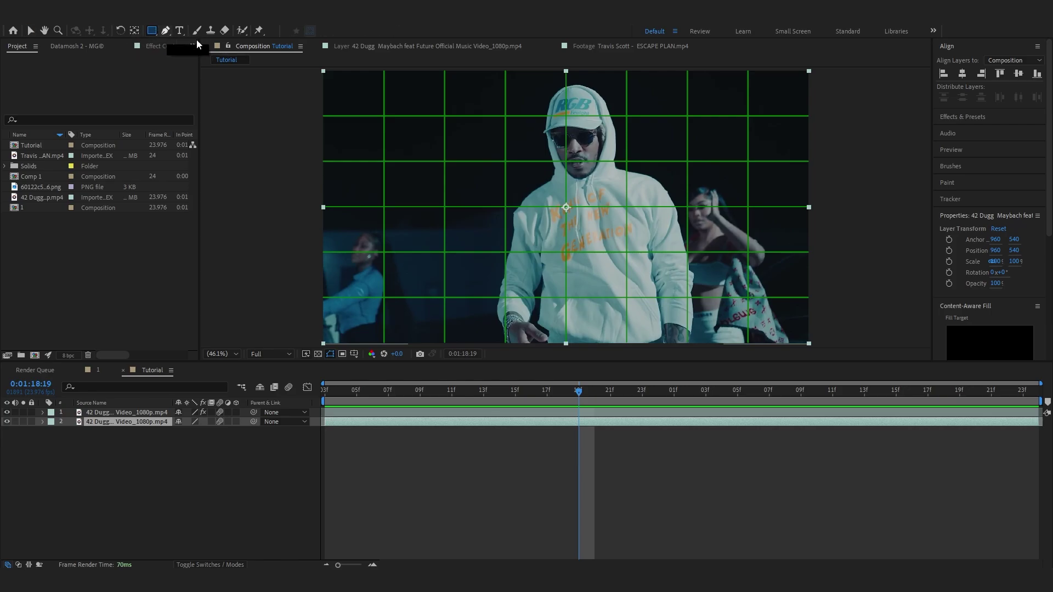
pyautogui.press(',')
pyautogui.press(',')
pyautogui.moveTo(778, 90); pyautogui.dragTo(677, 122)
pyautogui.moveTo(612, 140); pyautogui.dragTo(412, 182)
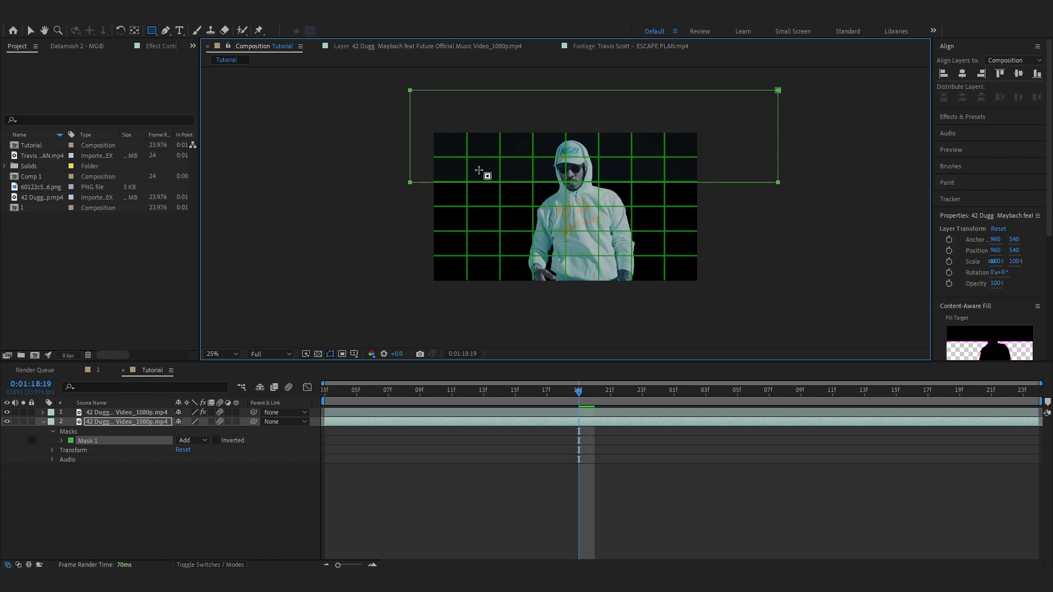
# - Duplicate the masked layer and replace the lowest copy's mask with a rectangle covering the two leftmost grid columns
pyautogui.press('.')
pyautogui.press('.')
pyautogui.press('h')
pyautogui.moveTo(460, 185); pyautogui.dragTo(444, 193)
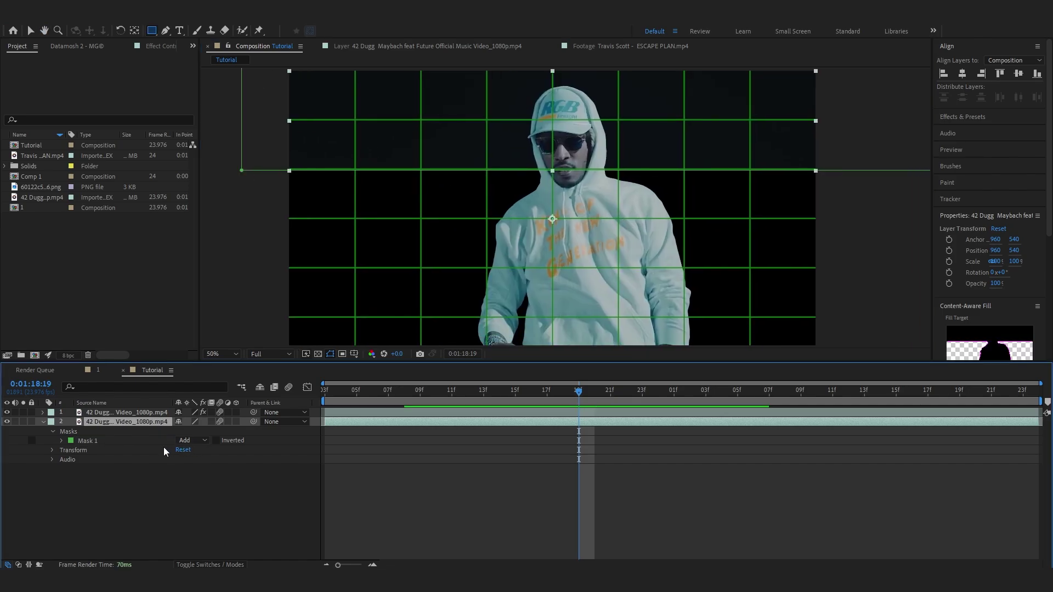
pyautogui.hotkey('ctrl', 'd')
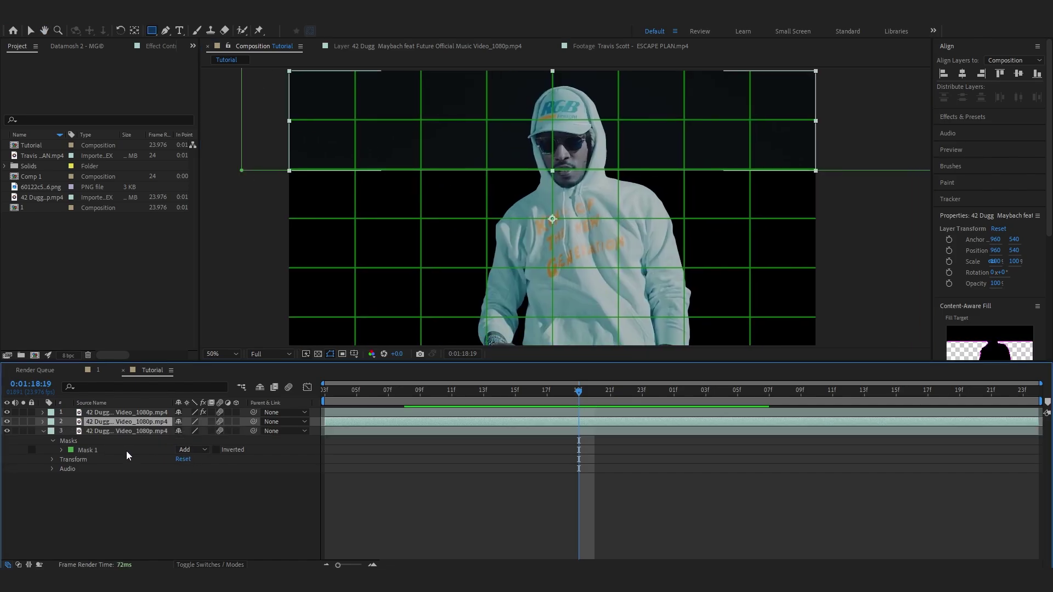
pyautogui.click(114, 452)
pyautogui.press('Delete')
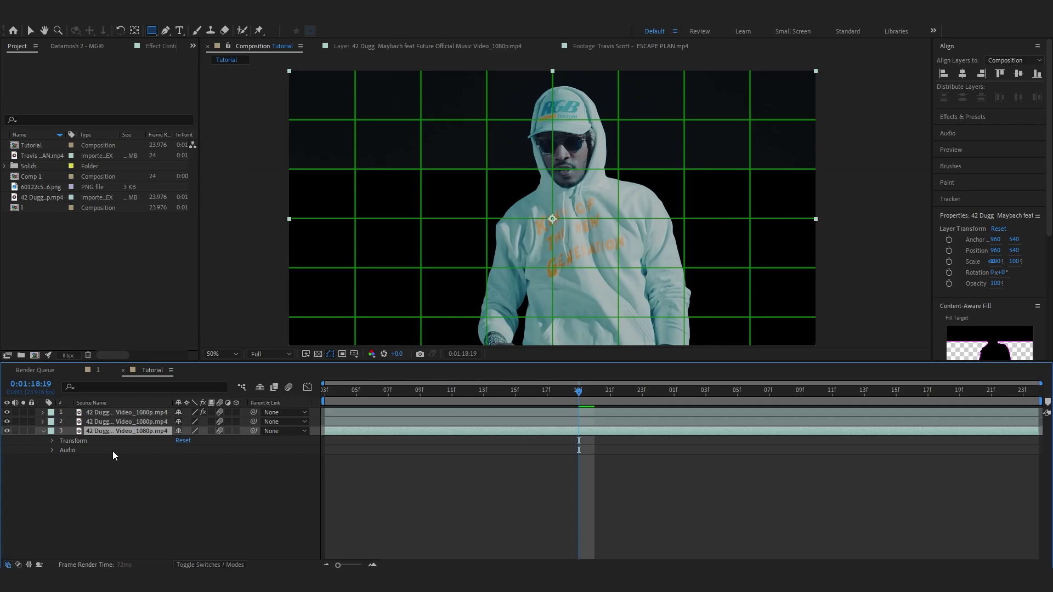
pyautogui.scroll(-2, 501, 125)
pyautogui.moveTo(499, 125); pyautogui.dragTo(492, 154)
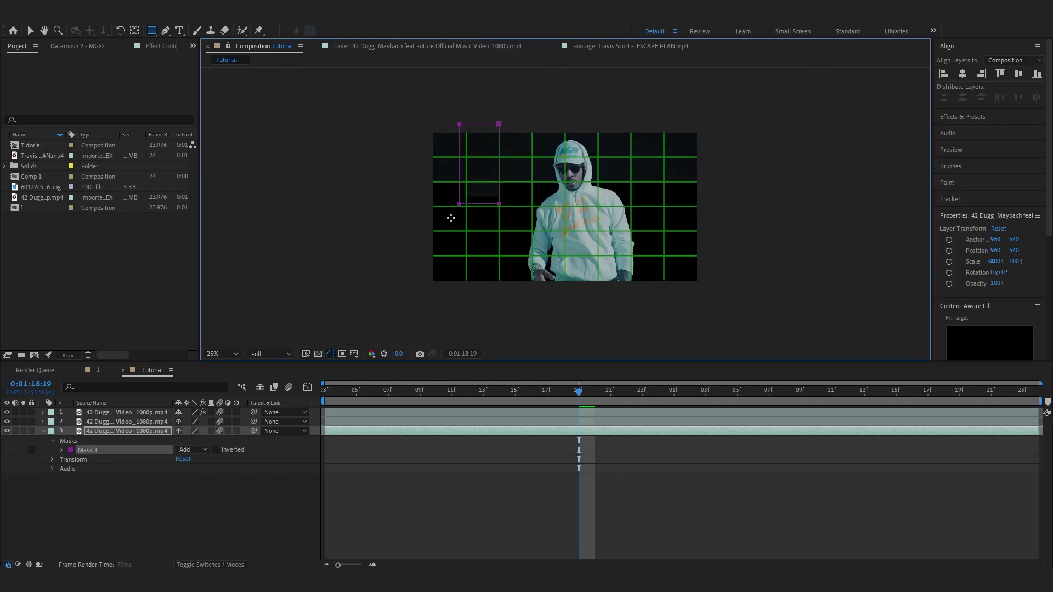
pyautogui.moveTo(451, 217); pyautogui.dragTo(415, 288)
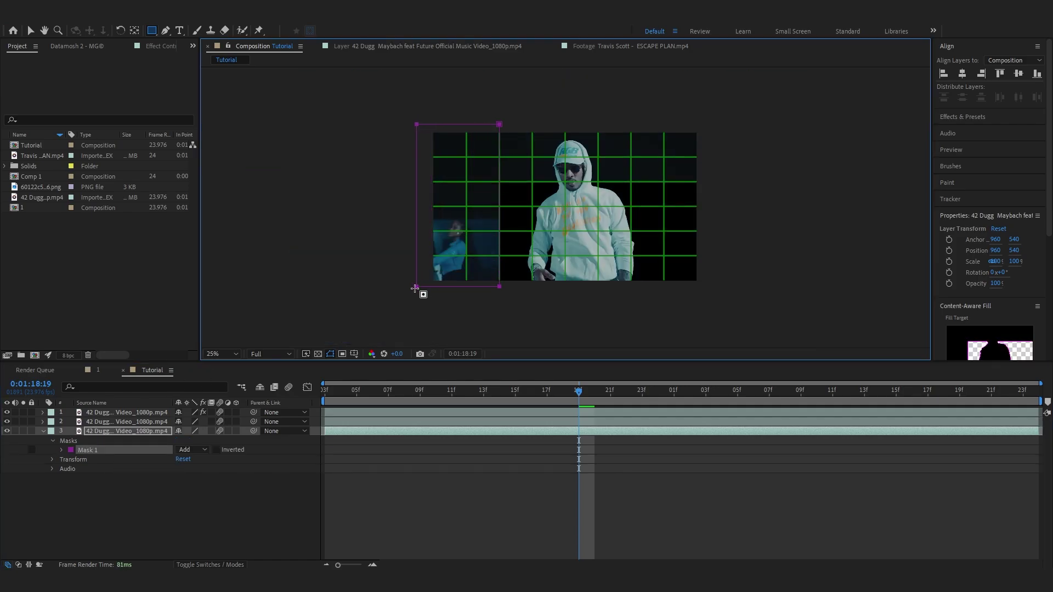
# - Duplicate the left-side masked layer and replace the lowest copy's mask with a rectangle covering the two rightmost grid columns
pyautogui.click(133, 430)
pyautogui.hotkey('ctrl', 'd')
pyautogui.click(107, 462)
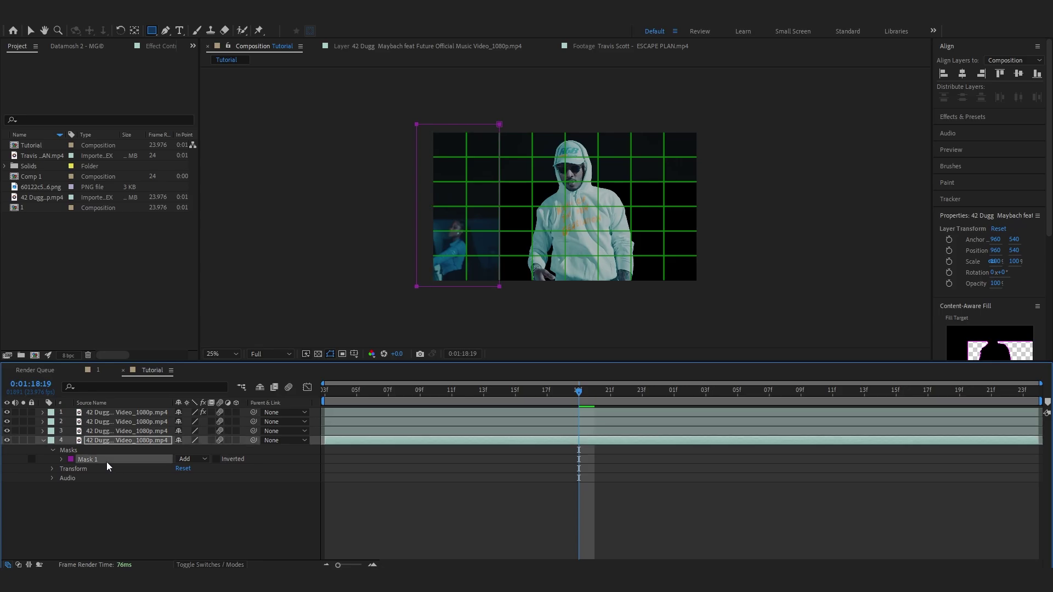
pyautogui.press('Delete')
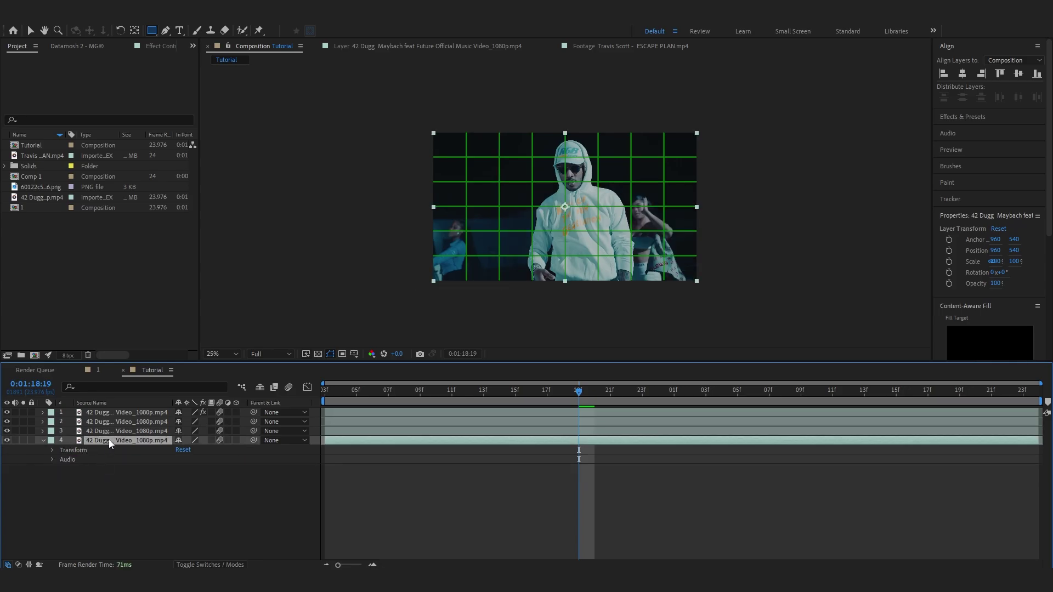
pyautogui.moveTo(735, 108); pyautogui.dragTo(632, 296)
# - Duplicate the right-side masked layer and replace the lowest copy's mask with a rectangle covering the lower two grid rows
pyautogui.click(96, 449)
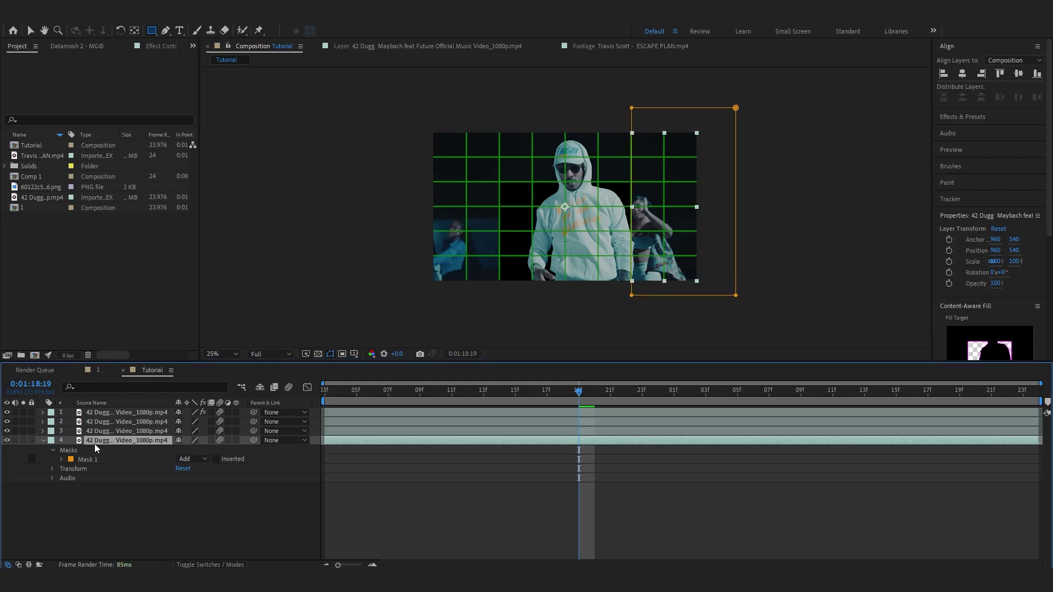
pyautogui.hotkey('ctrl', 'd')
pyautogui.click(88, 471)
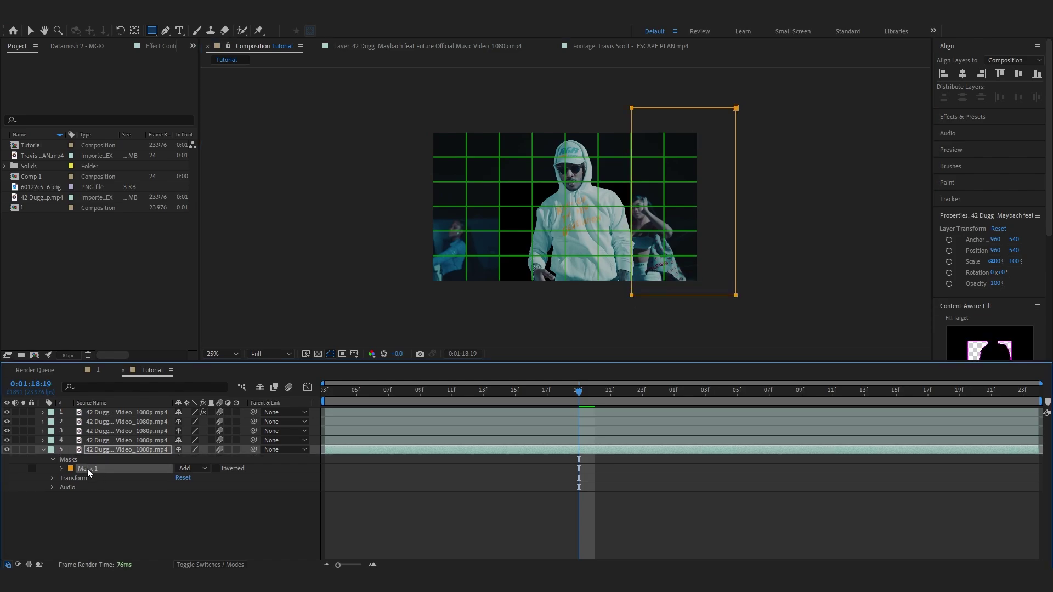
pyautogui.press('Delete')
pyautogui.moveTo(731, 232); pyautogui.dragTo(697, 244)
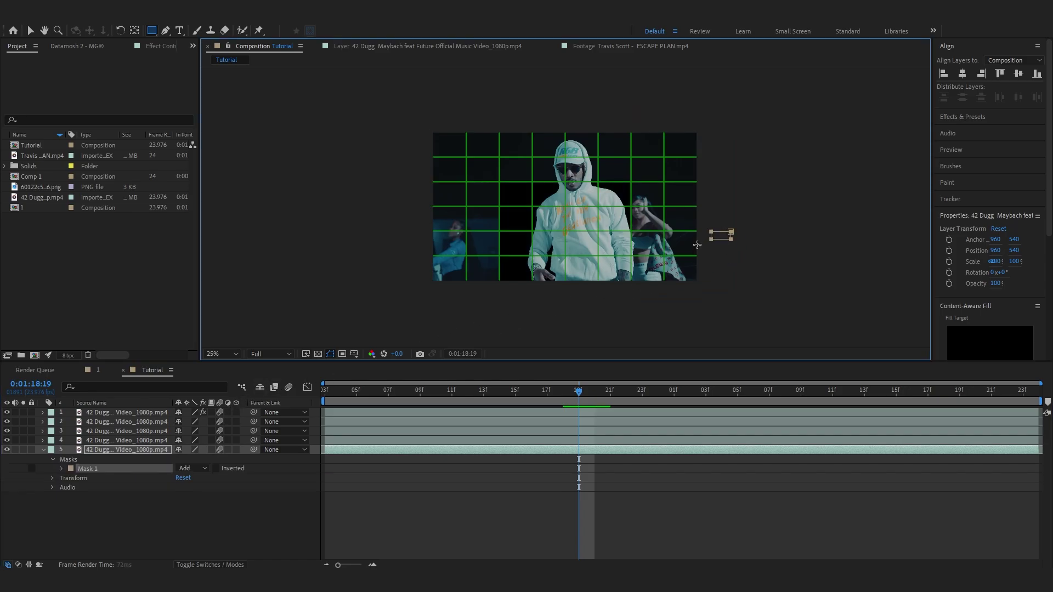
pyautogui.moveTo(618, 268); pyautogui.dragTo(406, 303)
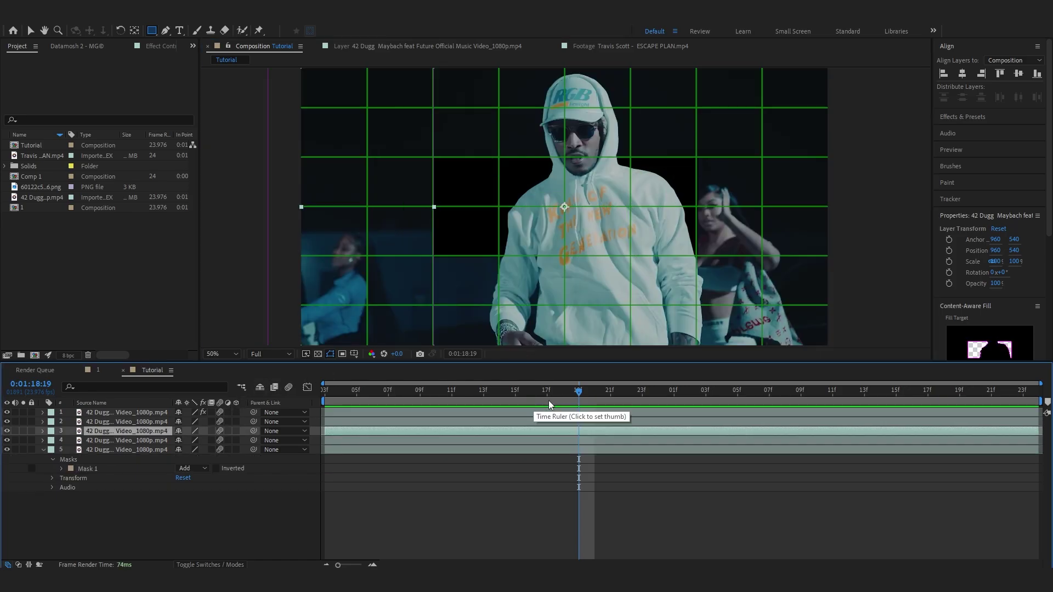
# - Duplicate layer 5 and delete the mask from the lowest copy so it fills the centre
pyautogui.moveTo(564, 393); pyautogui.dragTo(611, 397)
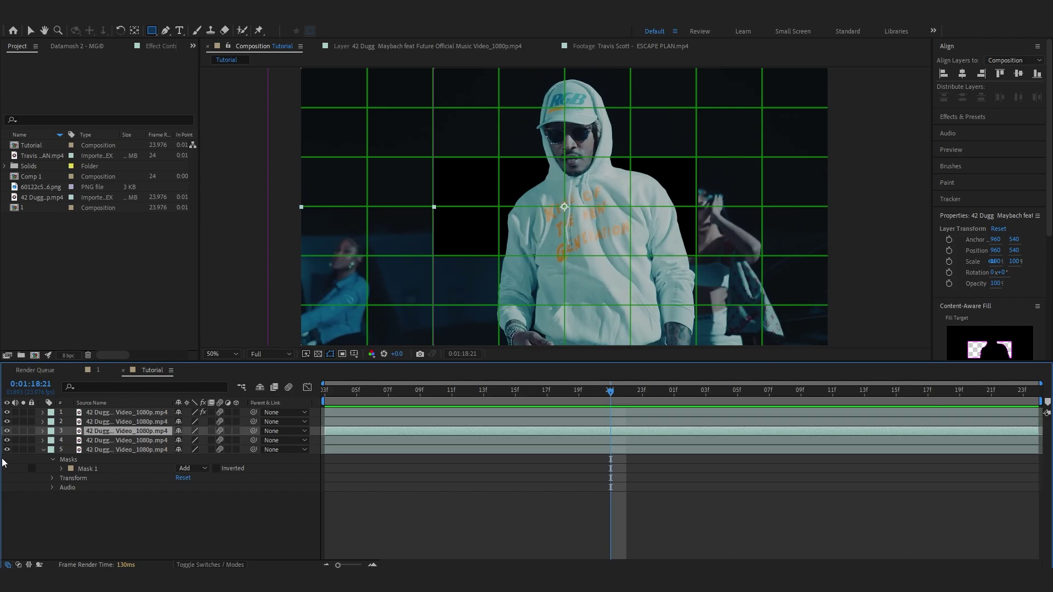
pyautogui.click(44, 449)
pyautogui.click(86, 451)
pyautogui.hotkey('ctrl', 'd')
pyautogui.click(86, 461)
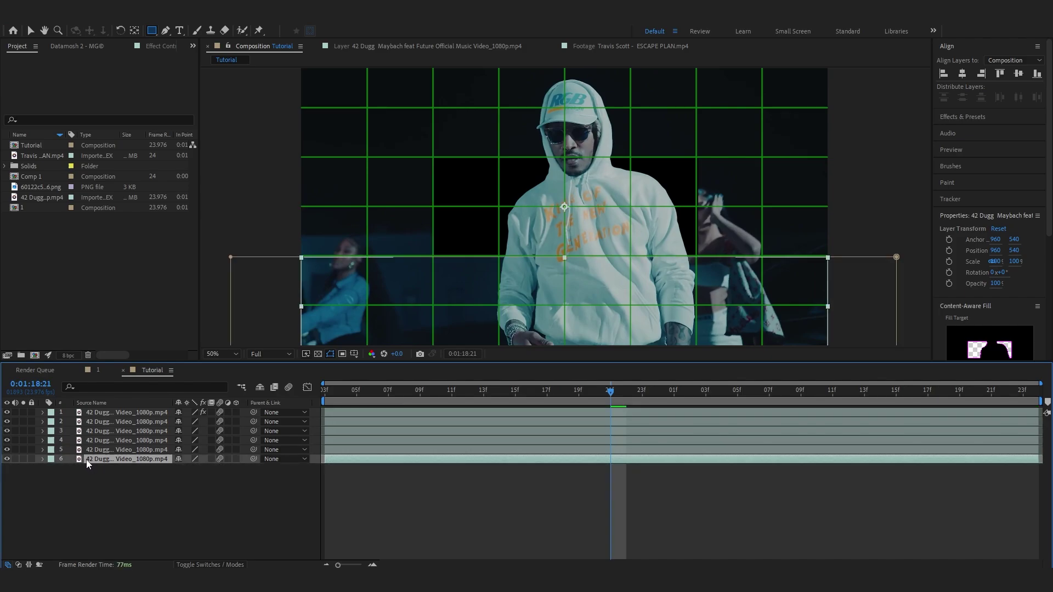
pyautogui.press('m')
pyautogui.click(90, 469)
pyautogui.press('Delete')
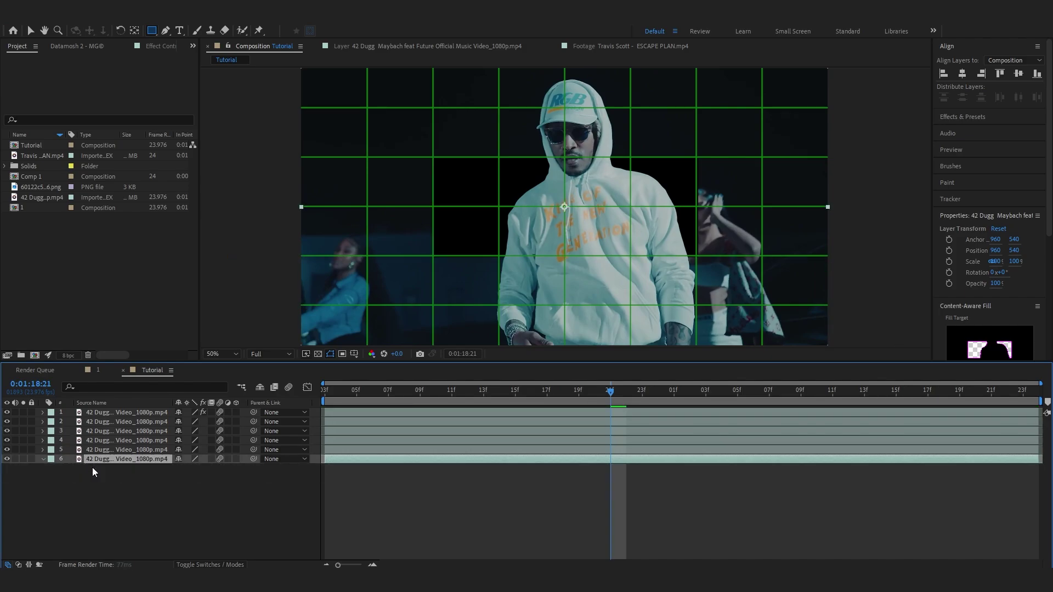
# - Deselect all layers and hide the proportional grid
pyautogui.click(93, 471)
pyautogui.click(353, 354)
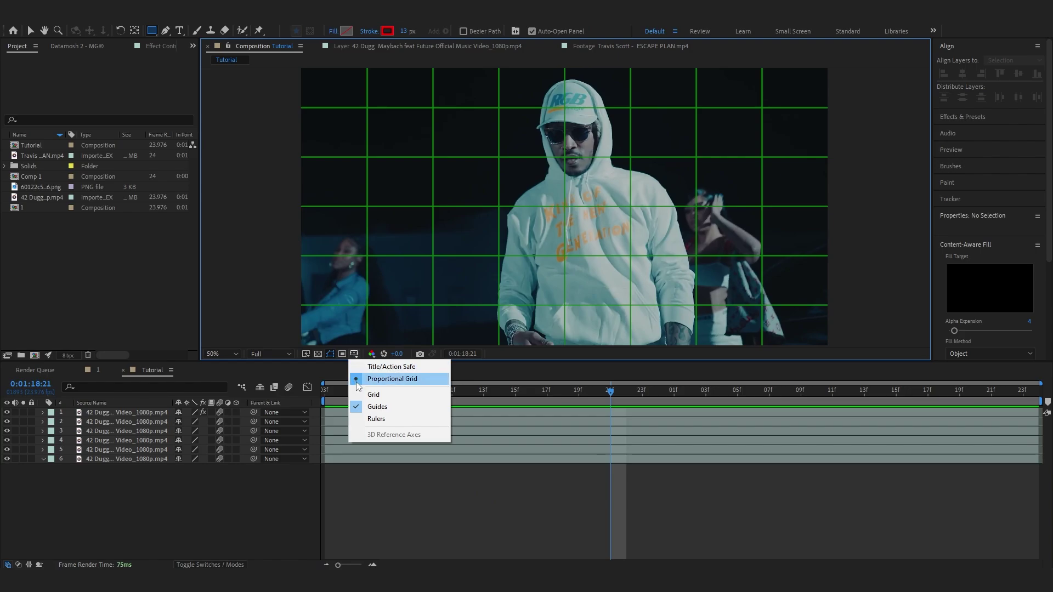
pyautogui.click(357, 379)
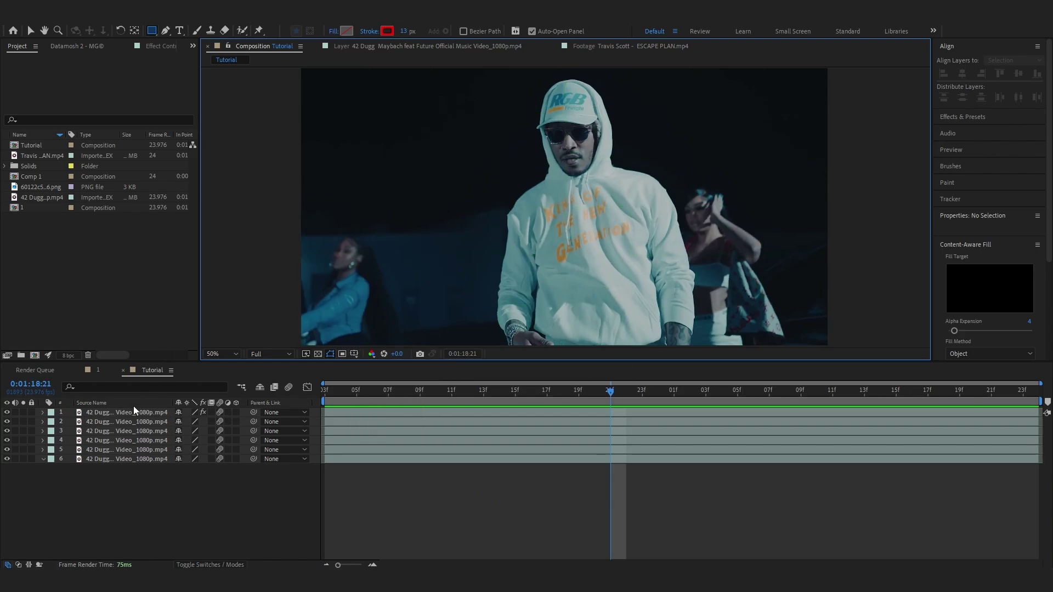
# - Switch to the Selection tool and hide layers 4 to 6
pyautogui.click(88, 479)
pyautogui.press('v')
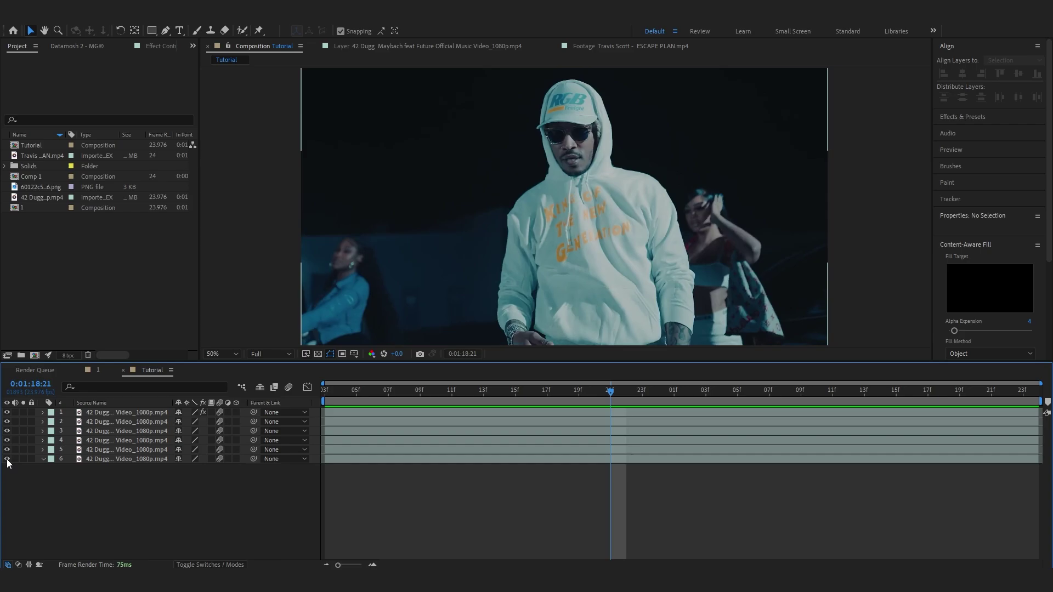
pyautogui.moveTo(7, 459); pyautogui.dragTo(5, 440)
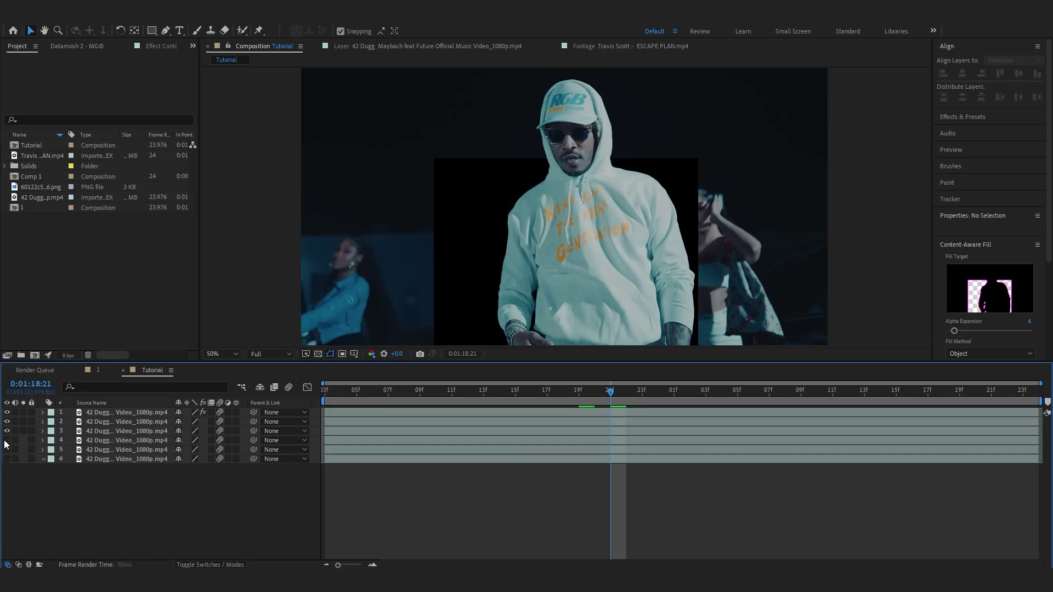
# - Check the masked regions by toggling layer 3's visibility, and make layers 4 to 6 visible again
pyautogui.click(8, 433)
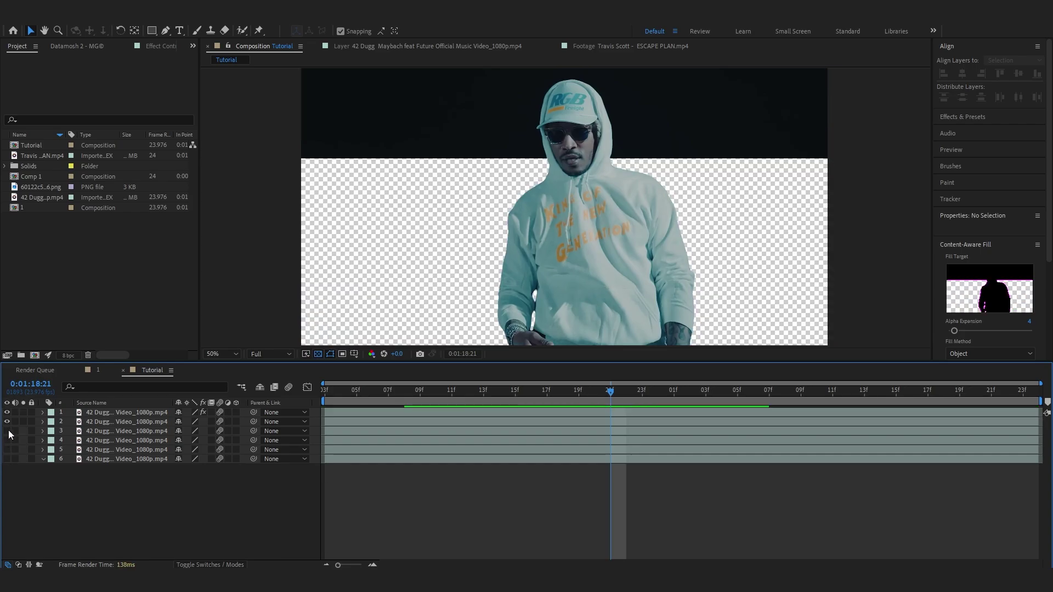
pyautogui.click(9, 432)
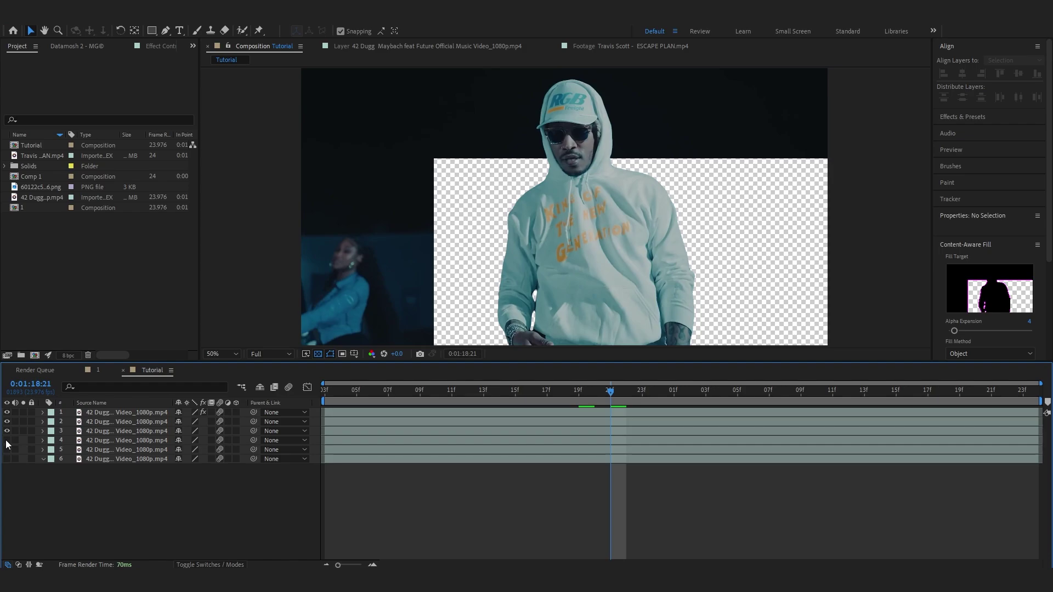
pyautogui.click(7, 442)
pyautogui.moveTo(6, 451)
pyautogui.mouseDown()
pyautogui.moveTo(9, 426)
pyautogui.moveTo(11, 463)
pyautogui.mouseUp()
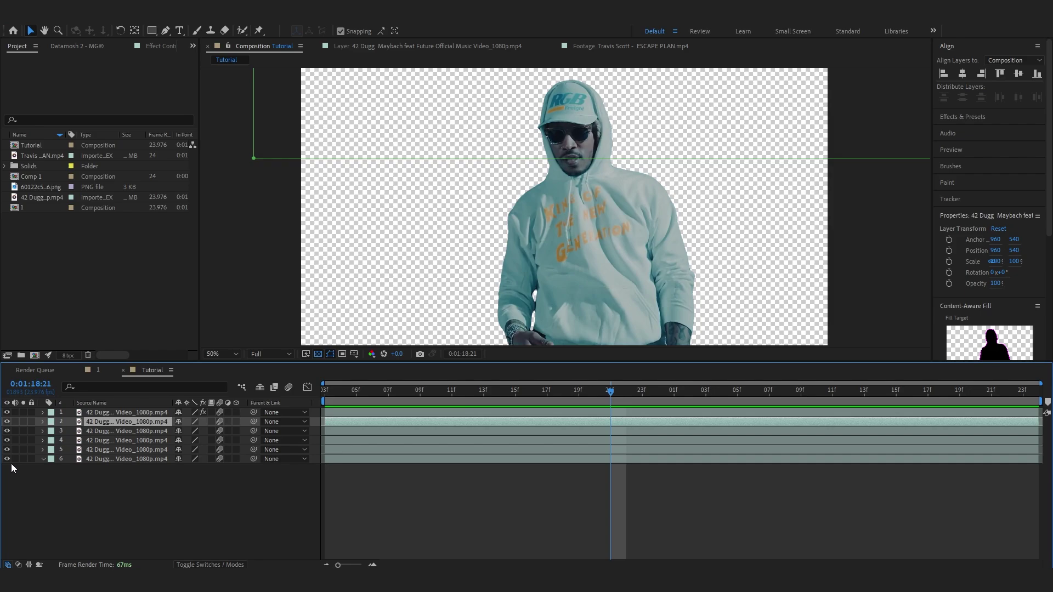
# - Apply the Offset effect to layer 2 and keyframe Shift Center To at 12950, 540 on the composition's first frame
pyautogui.press('Home')
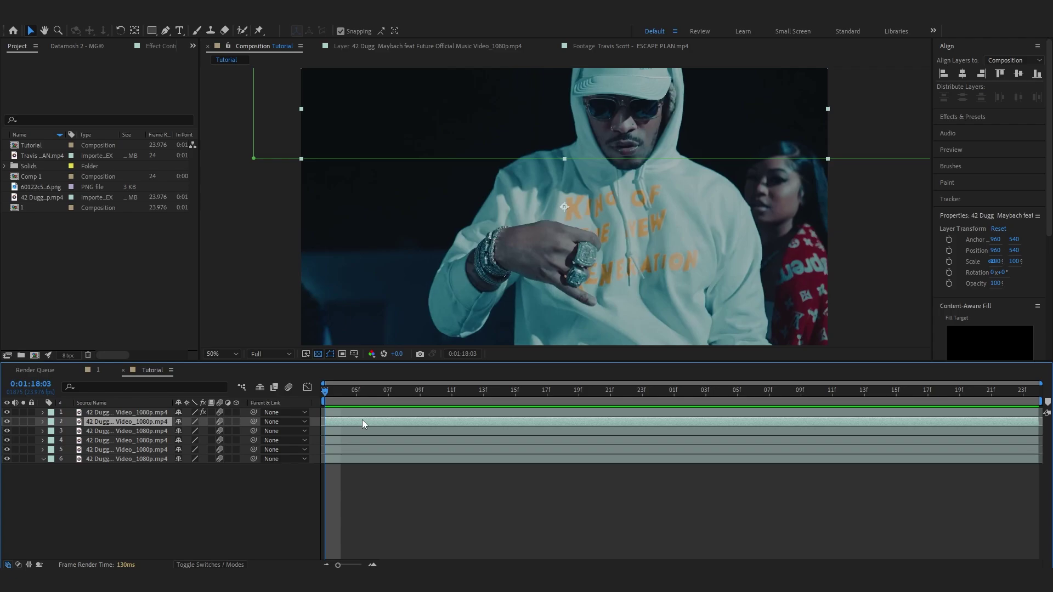
pyautogui.hotkey('ctrl', 'space')
pyautogui.write('off')
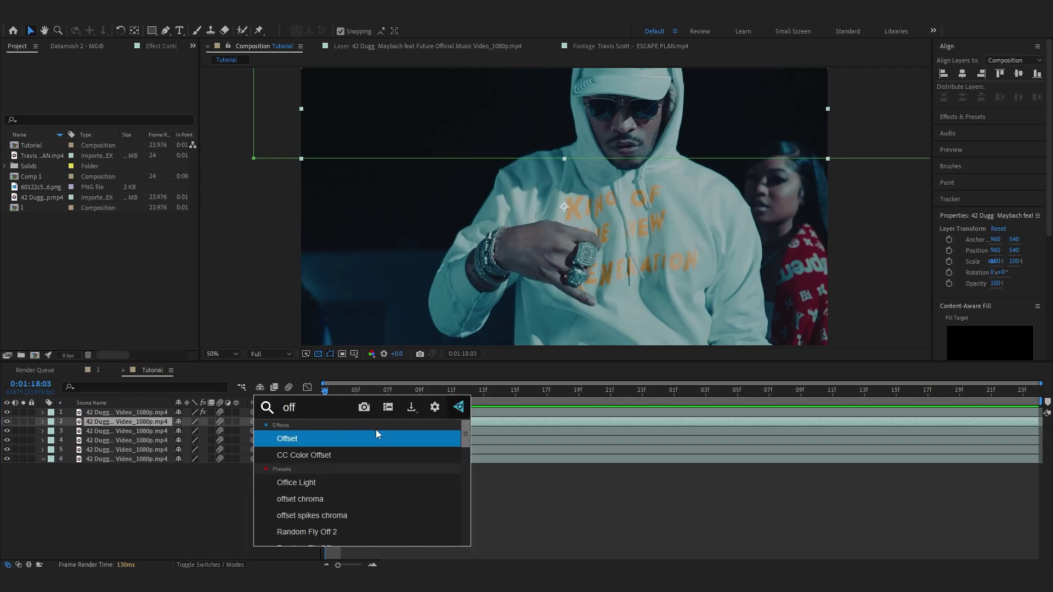
pyautogui.click(379, 437)
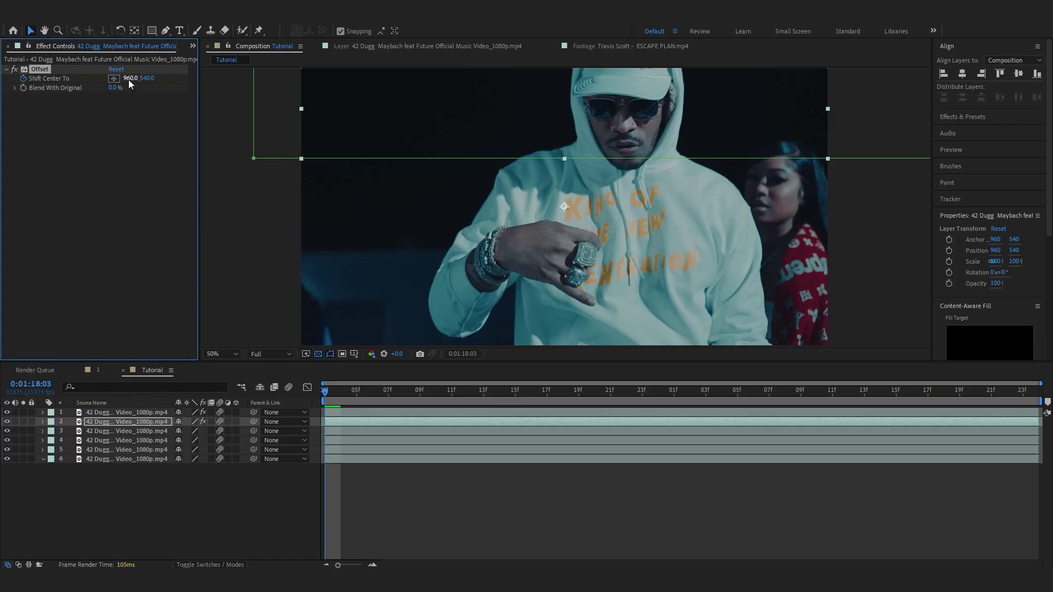
pyautogui.moveTo(130, 78); pyautogui.dragTo(418, 194)
pyautogui.click(108, 423)
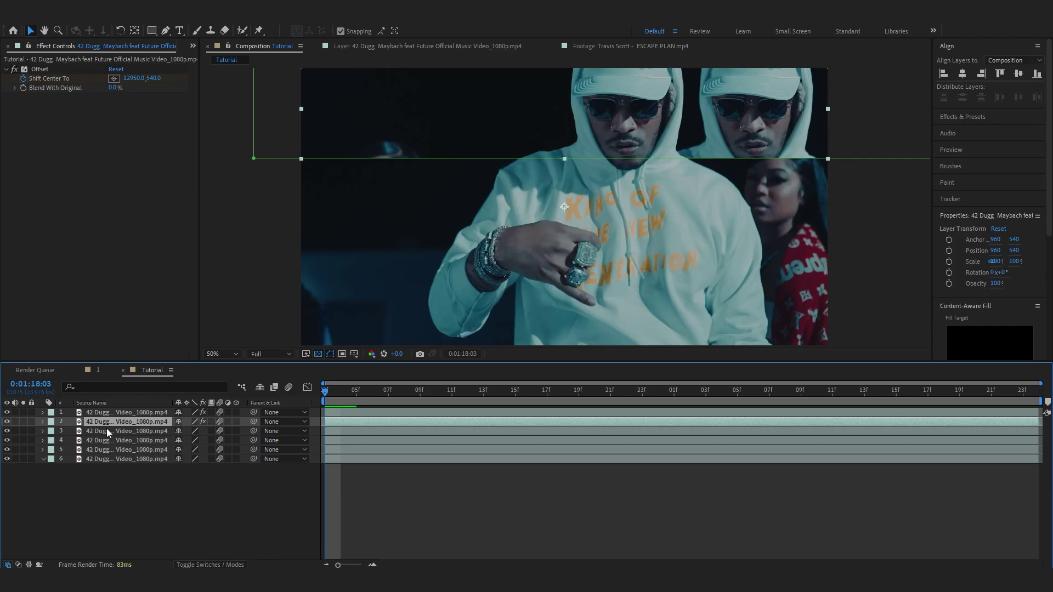
# - Reset layer 2's Shift Center To in an end keyframe at 0:01:19:19 and apply Easy Ease to both Offset keyframes
pyautogui.press('u')
pyautogui.press('space')
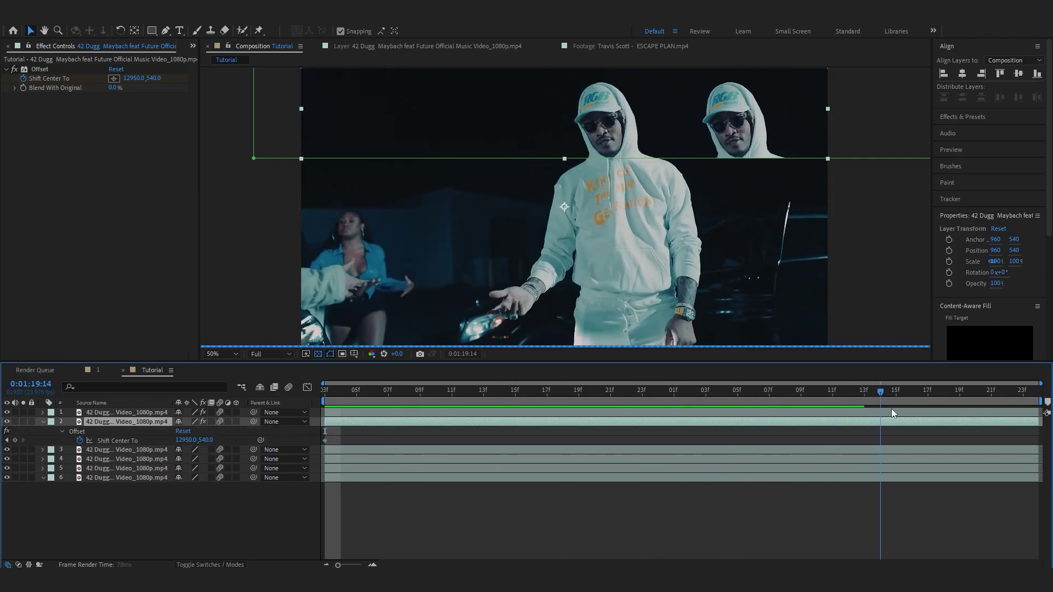
pyautogui.rightClick(130, 437)
pyautogui.click(138, 369)
pyautogui.moveTo(1033, 437); pyautogui.dragTo(258, 453)
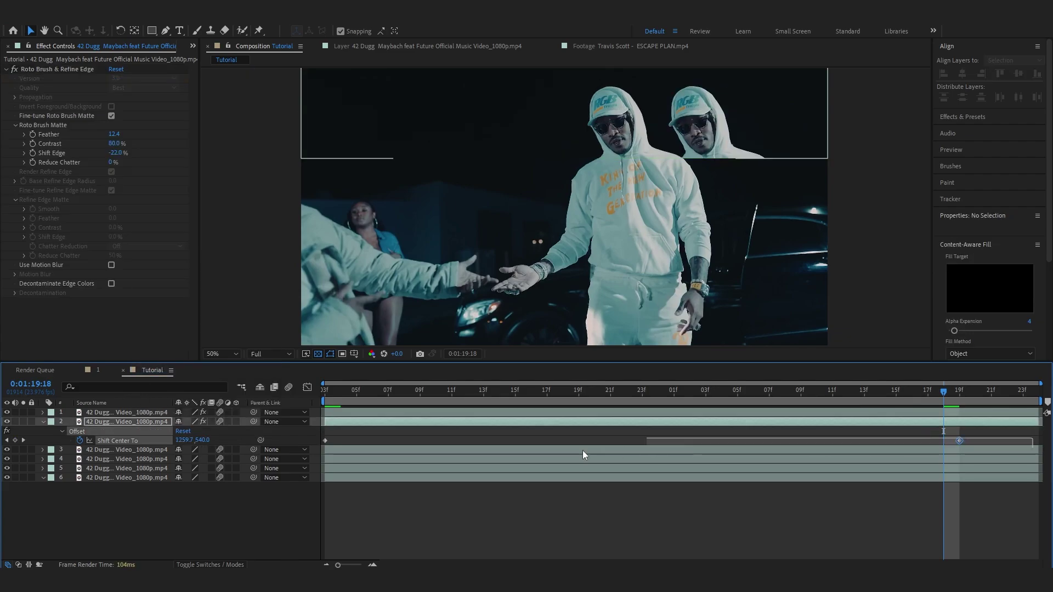
pyautogui.press('F9')
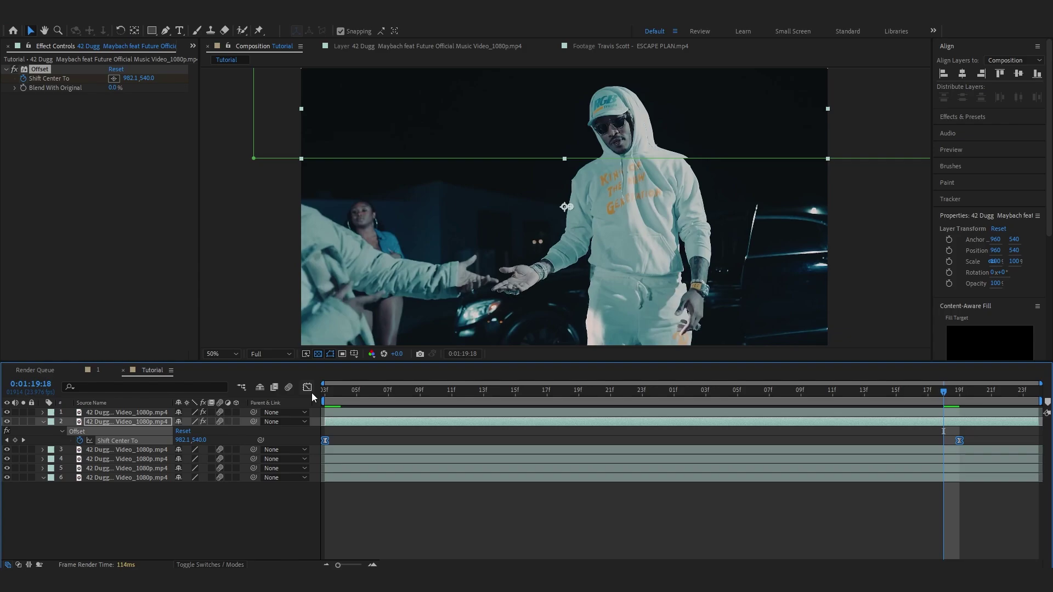
# - Shape the Offset speed graph so the motion starts very fast and slows gradually, and preview it from the first frame
pyautogui.click(308, 388)
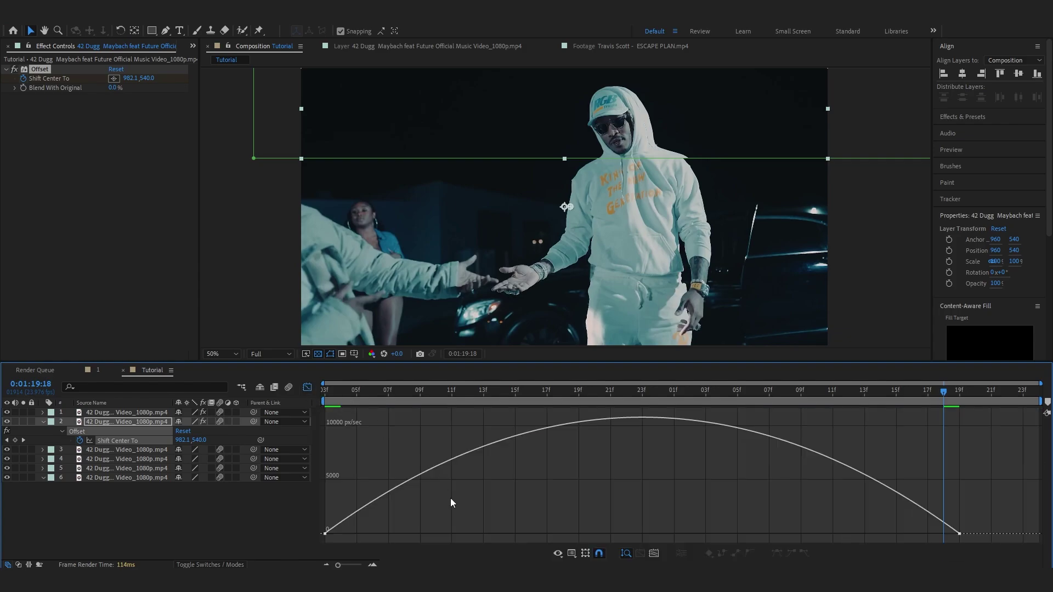
pyautogui.click(571, 554)
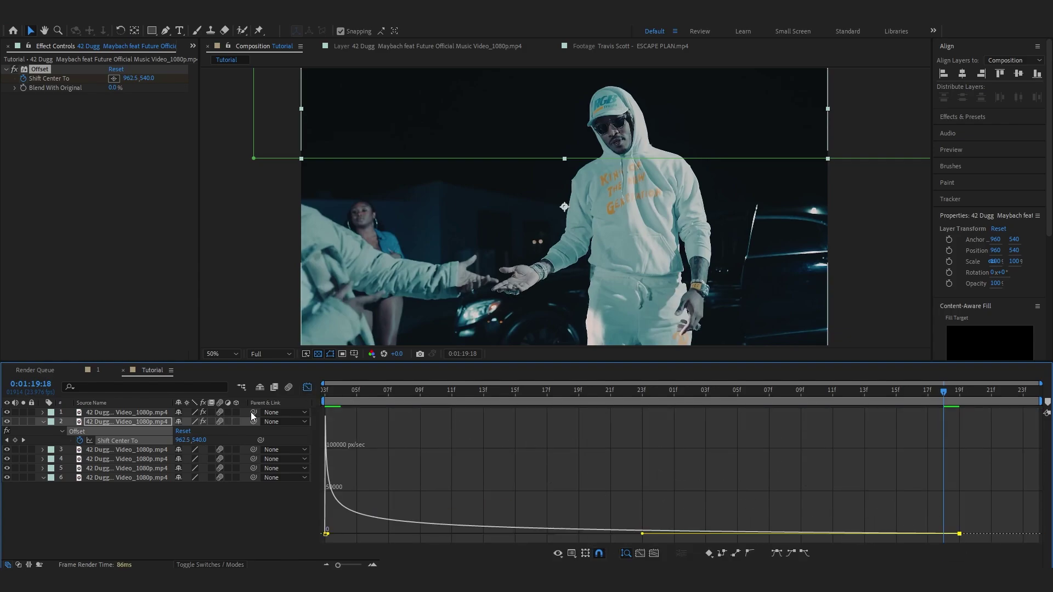
pyautogui.moveTo(439, 393); pyautogui.dragTo(331, 394)
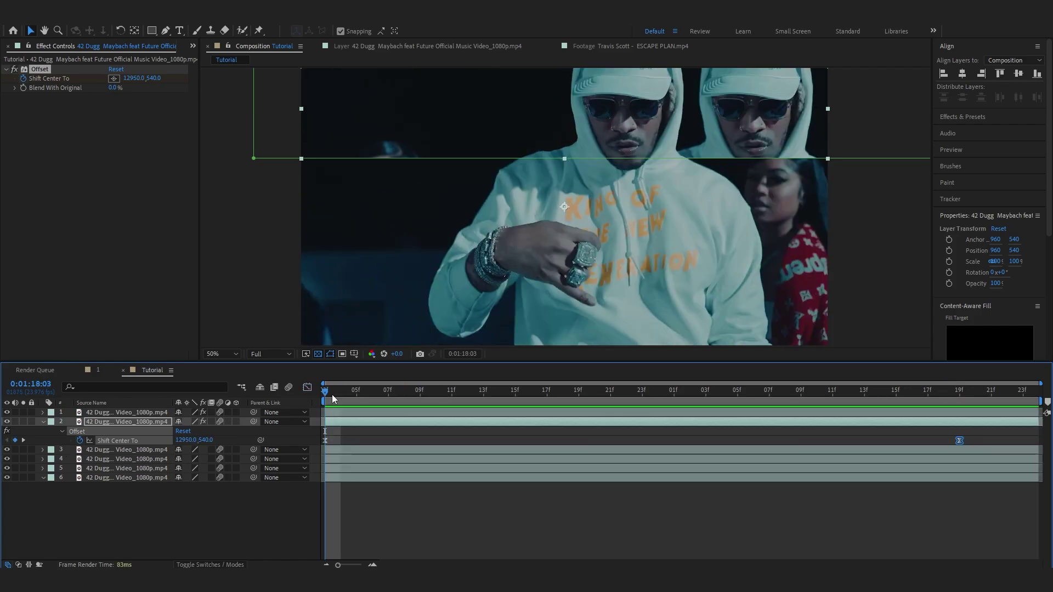
pyautogui.press('space')
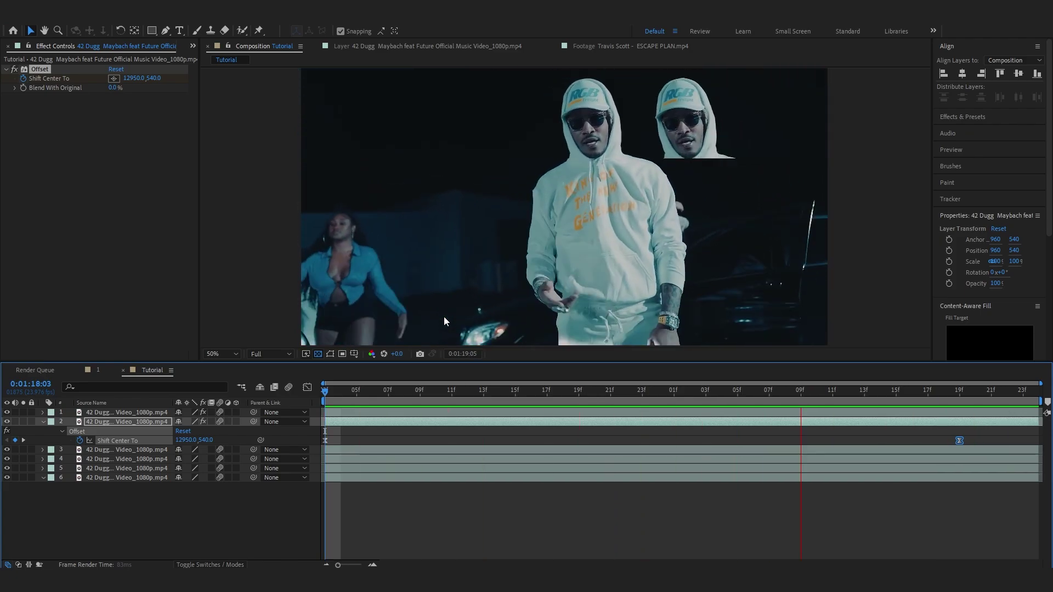
# - Add Gaussian Blur to layer 2 at 0:01:18:15, with Horizontal dimensions and a Blurriness keyframe of 127.2
pyautogui.click(510, 394)
pyautogui.hotkey('ctrl', 'space')
pyautogui.write('gau')
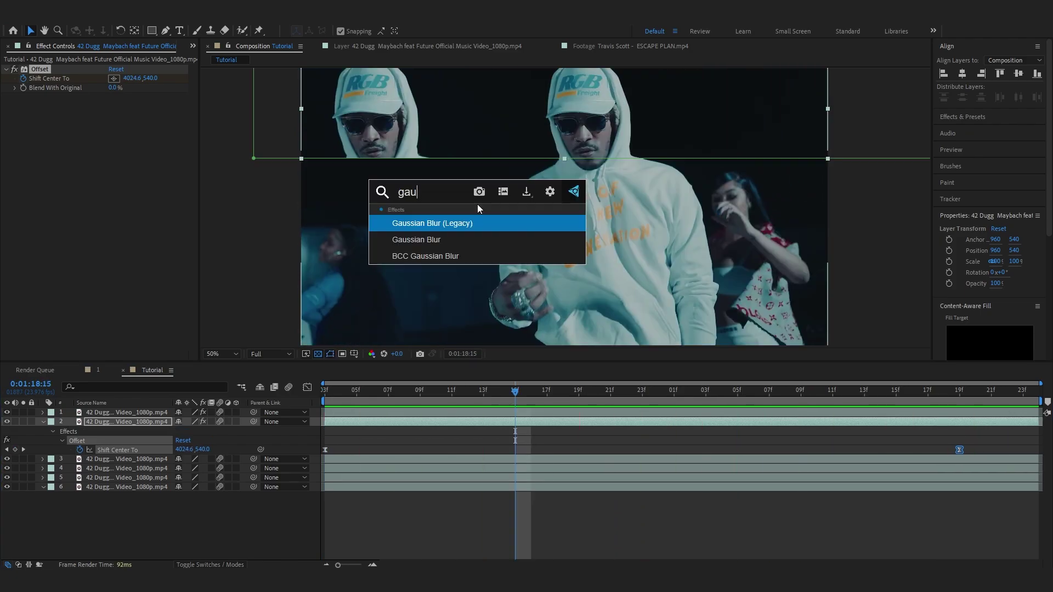
pyautogui.press('Down')
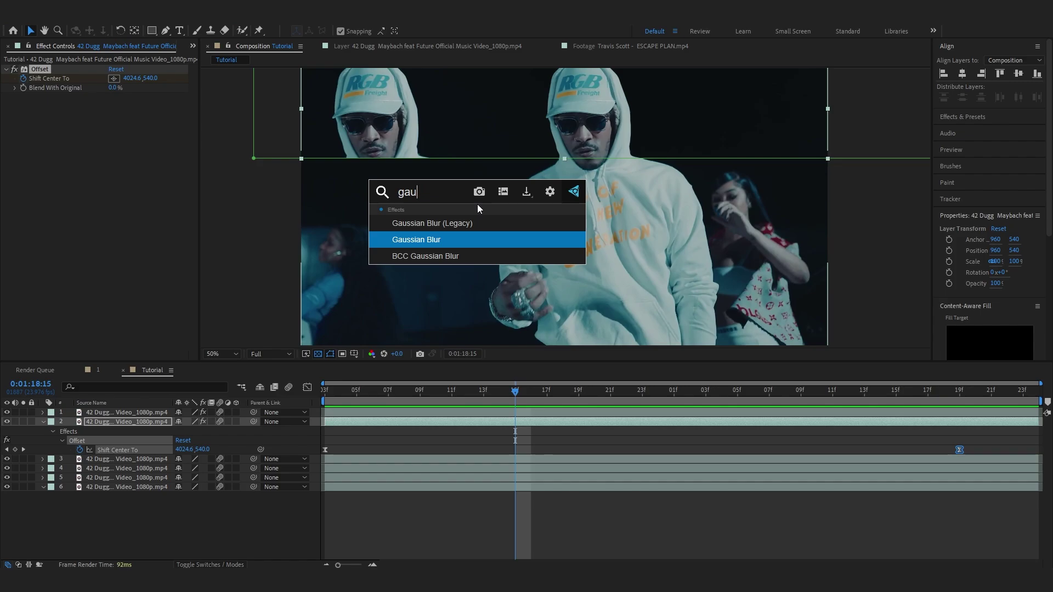
pyautogui.press('Return')
pyautogui.click(121, 117)
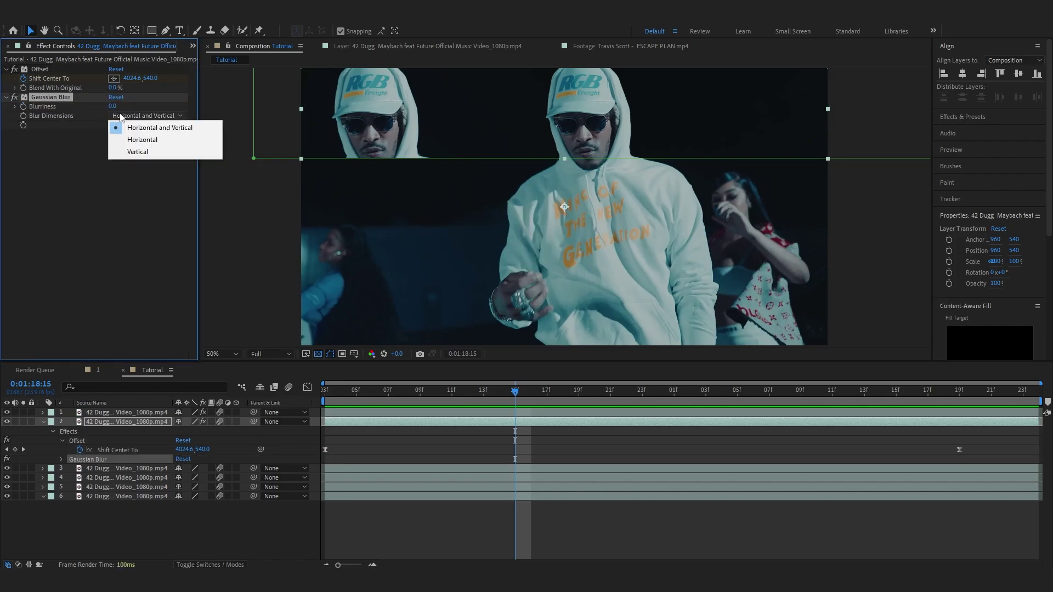
pyautogui.click(119, 137)
pyautogui.moveTo(114, 108); pyautogui.dragTo(159, 110)
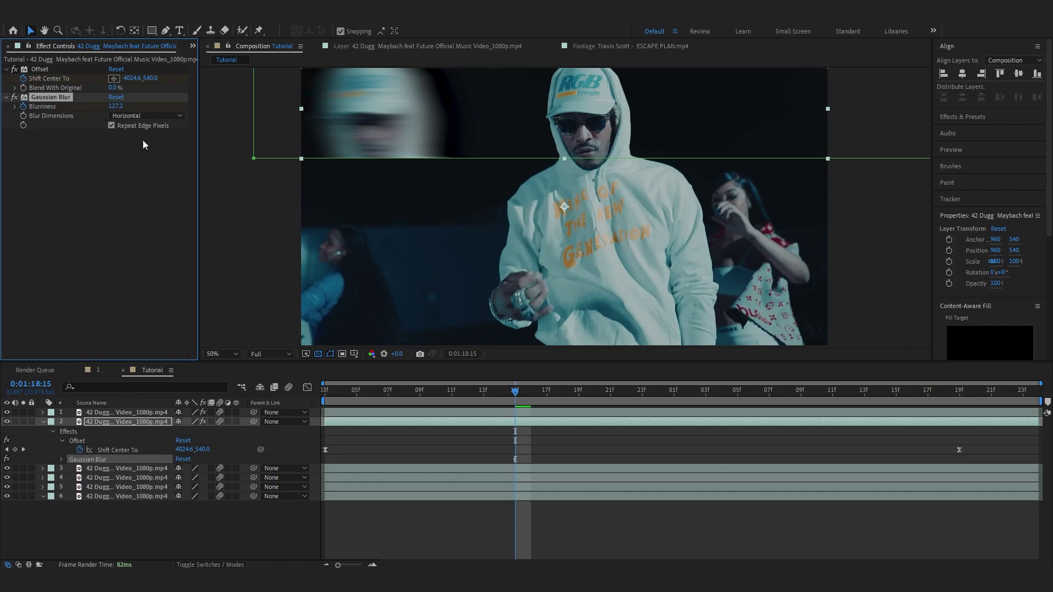
# - Set a Blurriness keyframe of 0 at 0:01:19:11, apply Easy Ease to both blur keyframes, and preview the result
pyautogui.press('space')
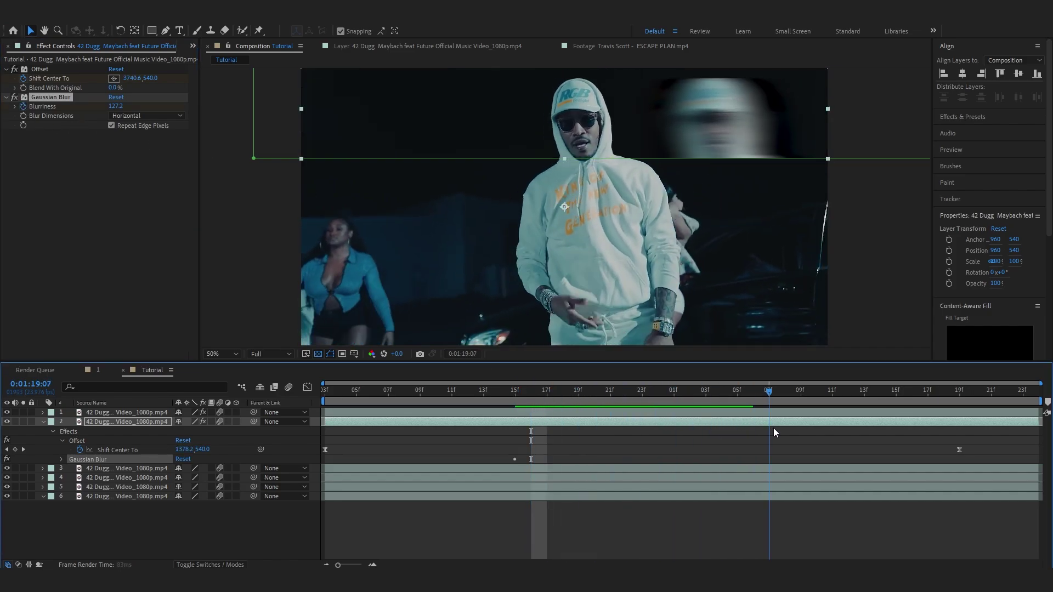
pyautogui.click(115, 106)
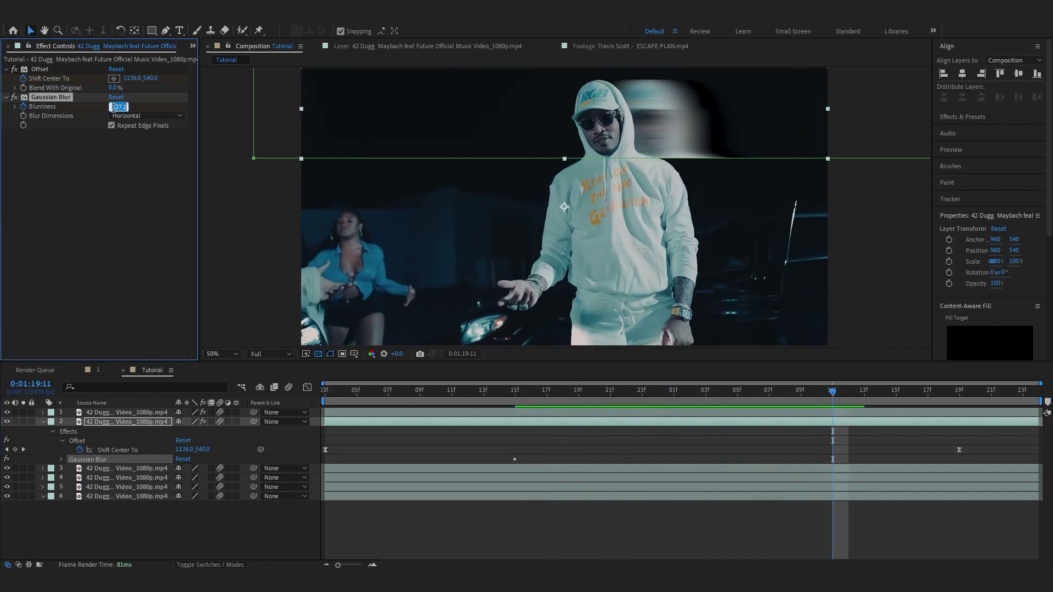
pyautogui.click(110, 163)
pyautogui.press('u')
pyautogui.moveTo(883, 444); pyautogui.dragTo(489, 465)
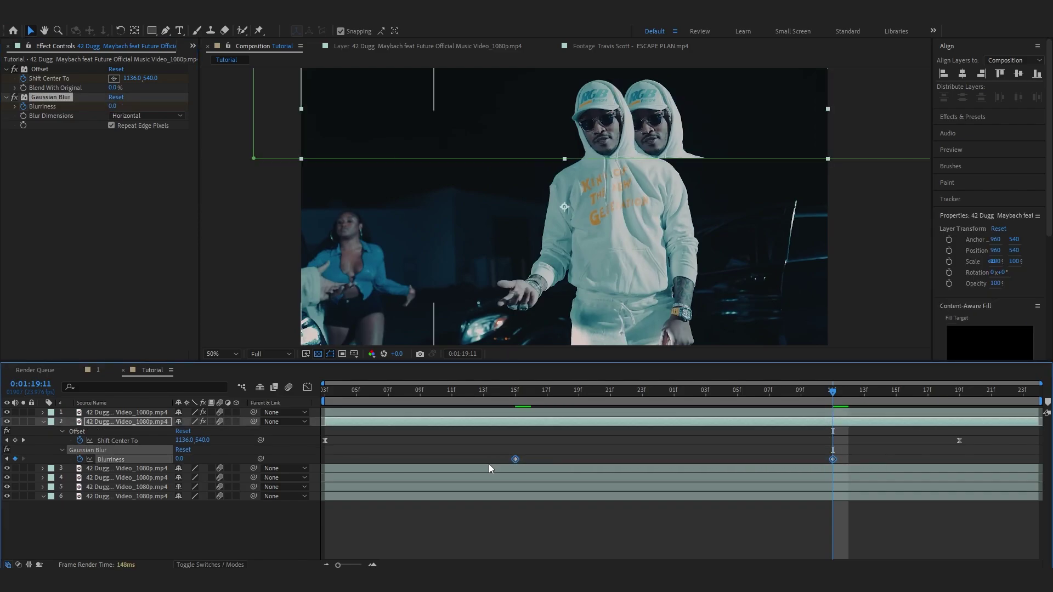
pyautogui.press('space')
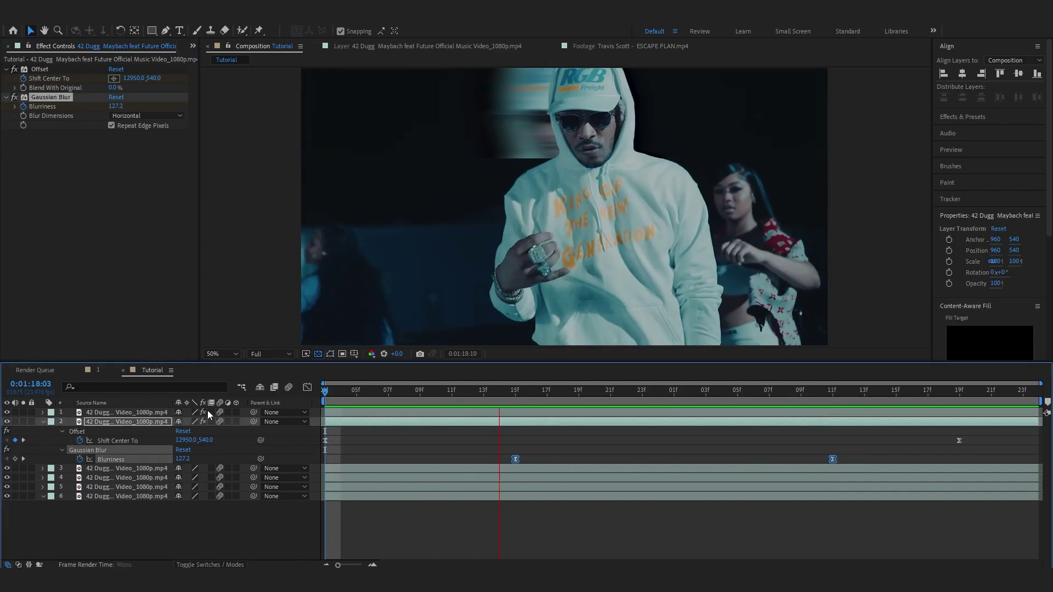
pyautogui.press('space')
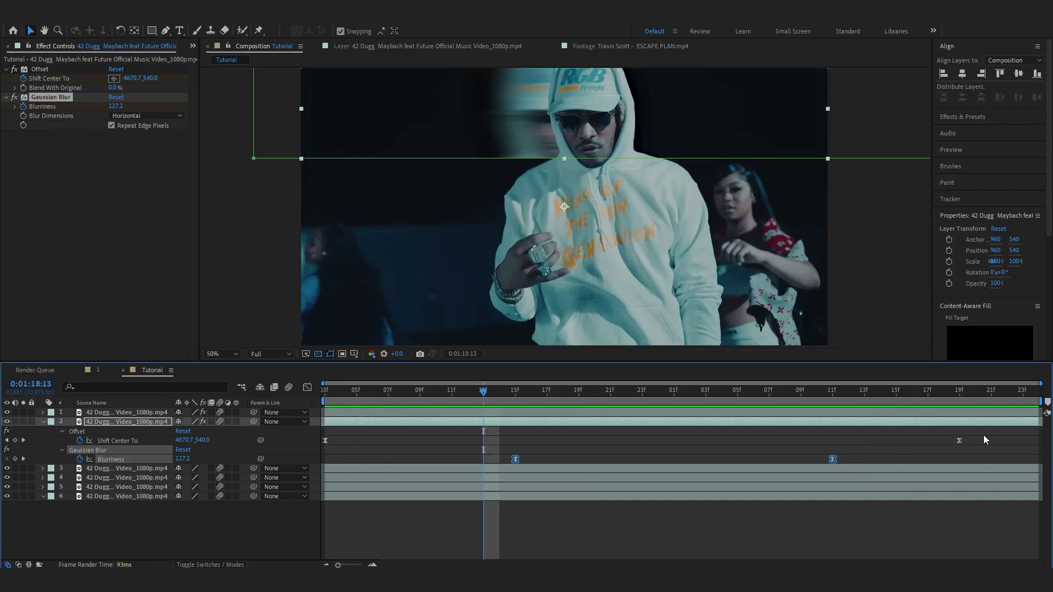
# - Copy layer 2's Offset and Gaussian Blur keyframes, hide layers 3, 4 and 6, and paste the keyframes onto layer 5
pyautogui.moveTo(983, 436); pyautogui.dragTo(289, 476)
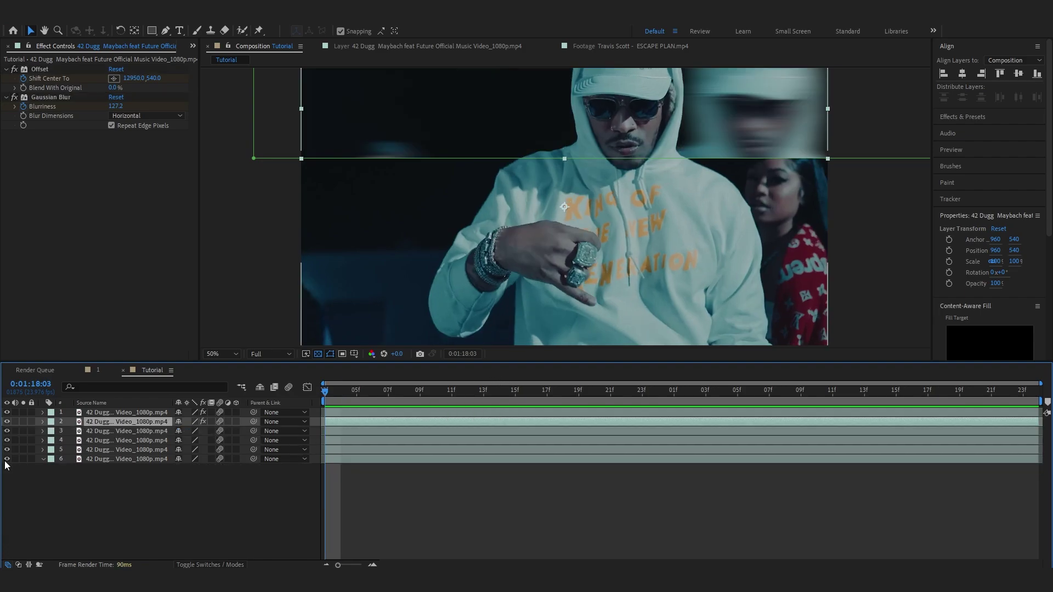
pyautogui.click(6, 460)
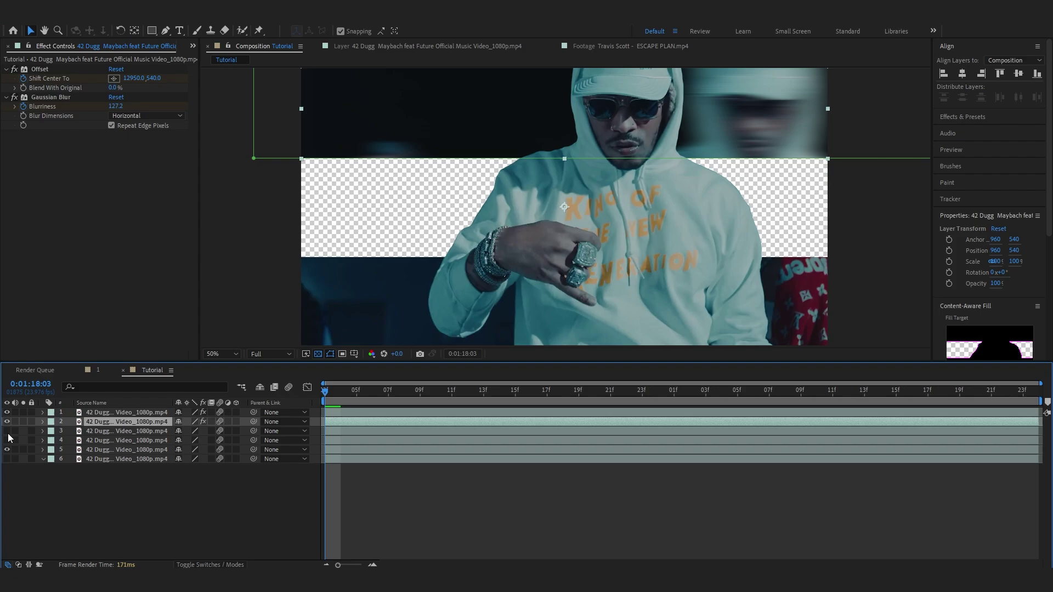
pyautogui.click(92, 450)
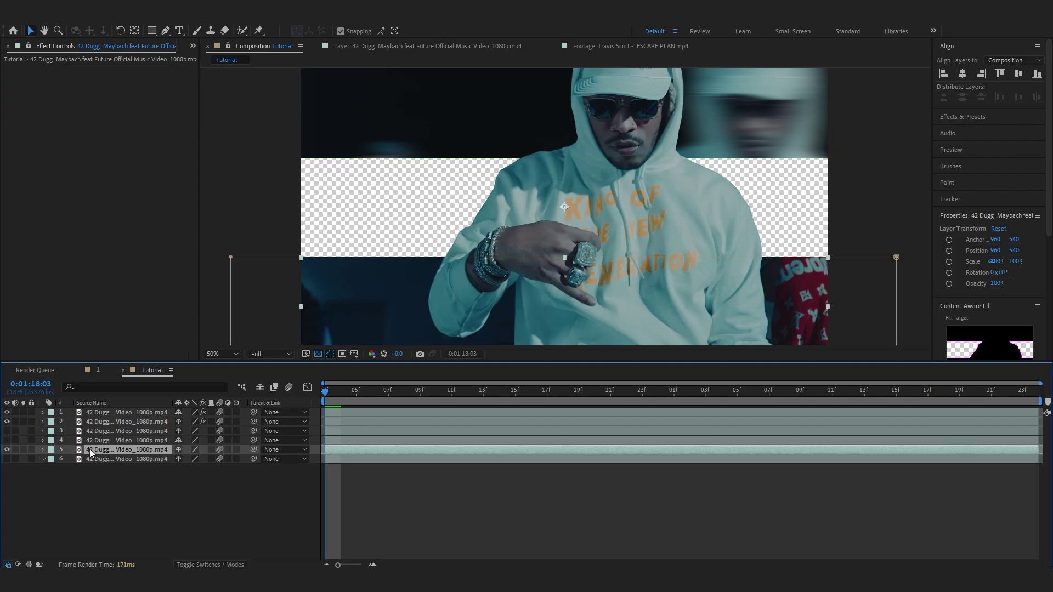
pyautogui.click(21, 185)
pyautogui.hotkey('ctrl', 'v')
# - Set layer 5's Blur Dimensions to Horizontal and its first Shift Center To X value to -12950, and preview the motion
pyautogui.click(150, 114)
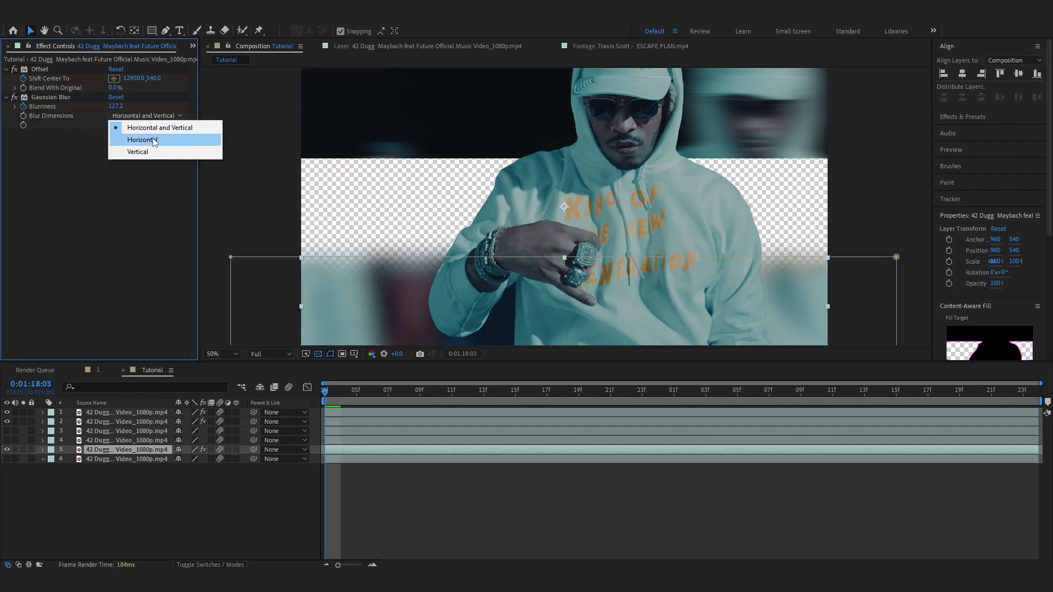
pyautogui.click(153, 135)
pyautogui.click(132, 79)
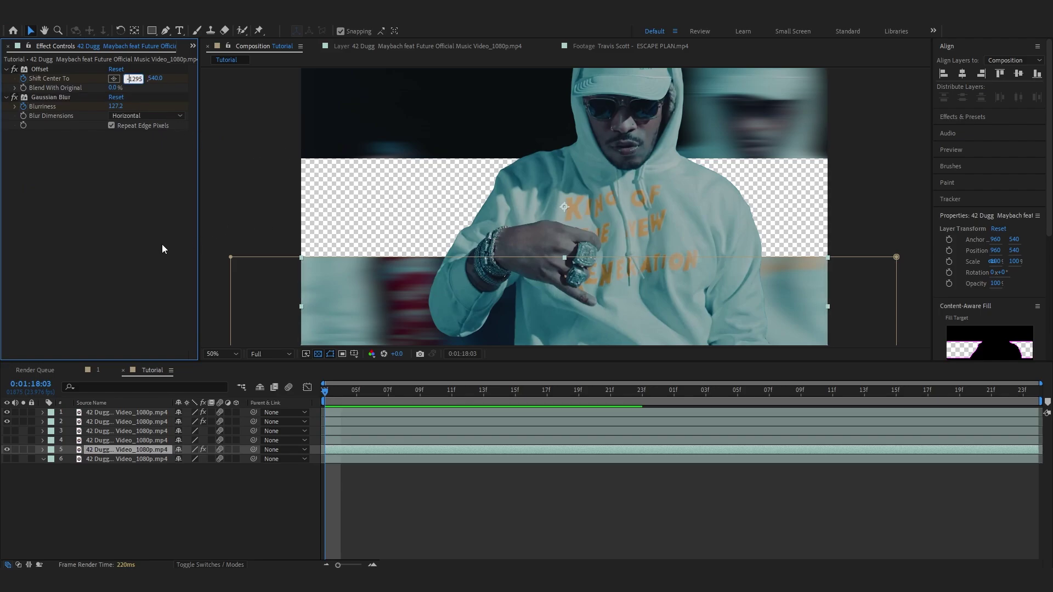
pyautogui.press('Return')
pyautogui.press('space')
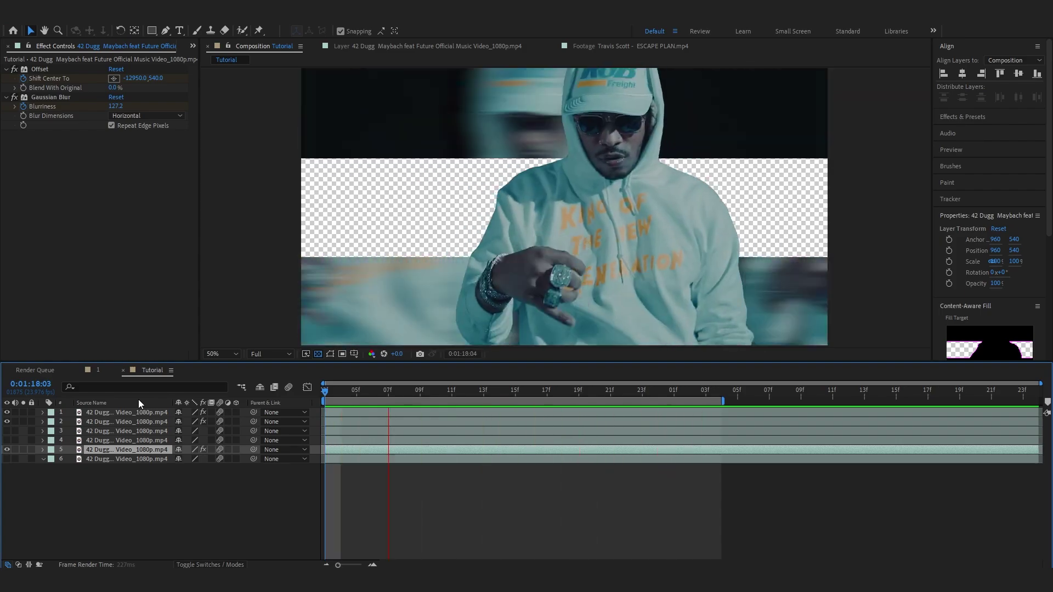
pyautogui.press('space')
# - Copy layer 5's effect keyframes, show layer 4, and paste them onto it at the composition's first frame
pyautogui.moveTo(1023, 464); pyautogui.dragTo(248, 496)
pyautogui.click(43, 450)
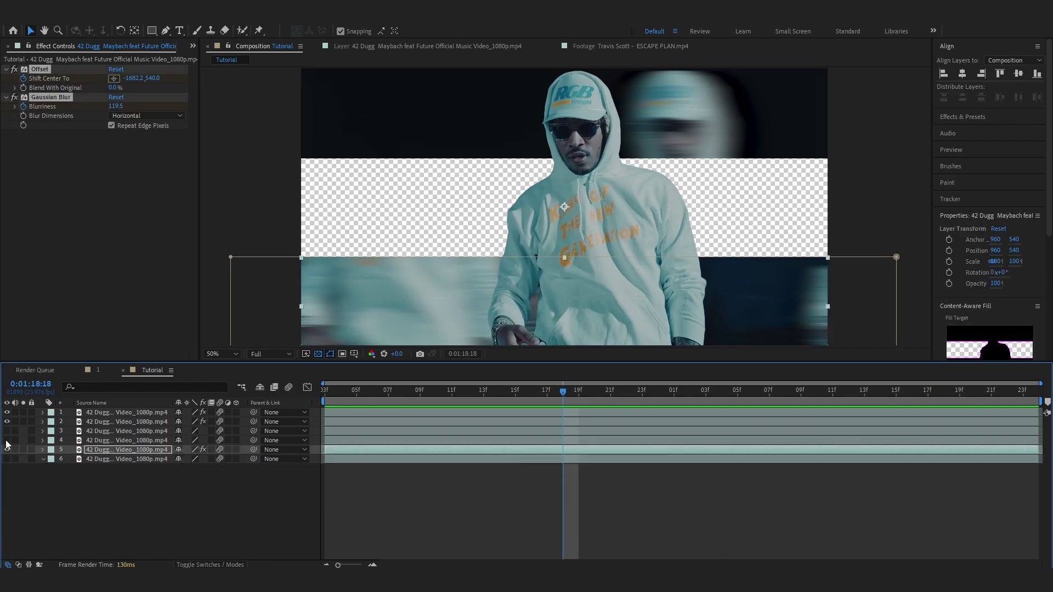
pyautogui.click(23, 441)
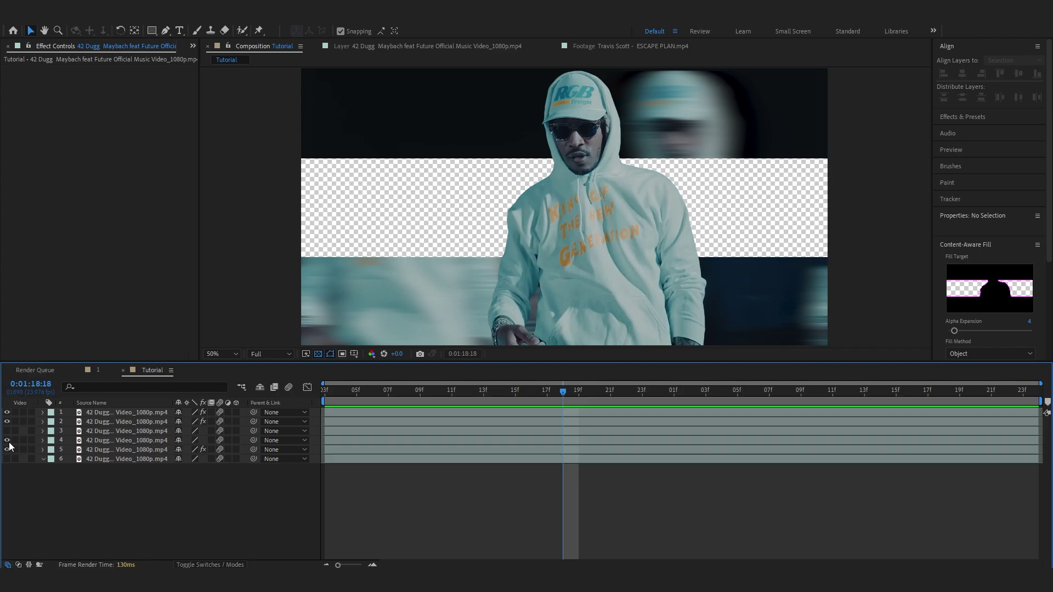
pyautogui.click(7, 441)
pyautogui.moveTo(344, 405); pyautogui.dragTo(292, 399)
pyautogui.click(343, 443)
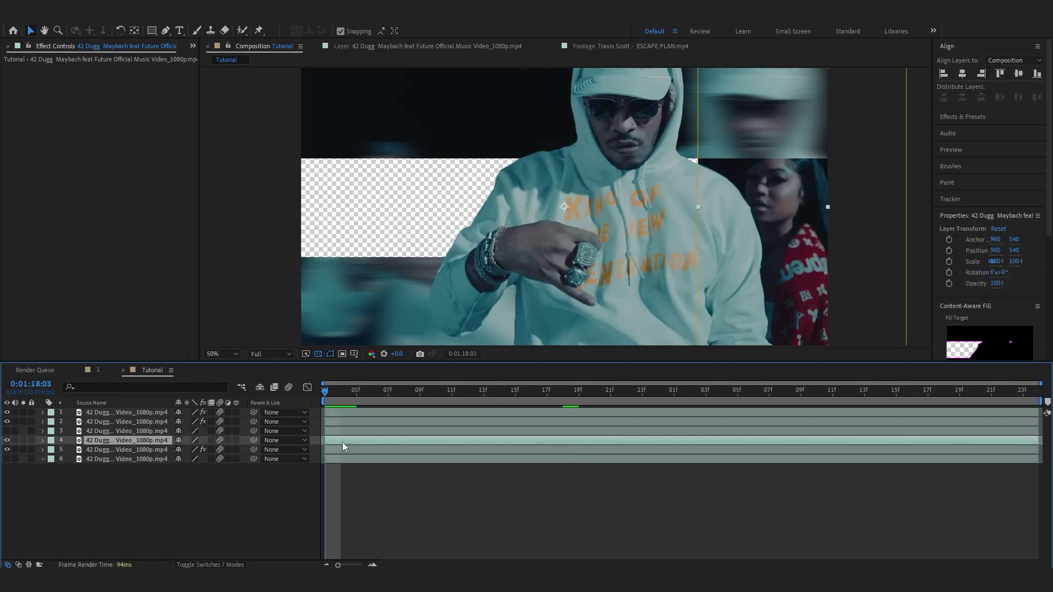
pyautogui.hotkey('ctrl', 'v')
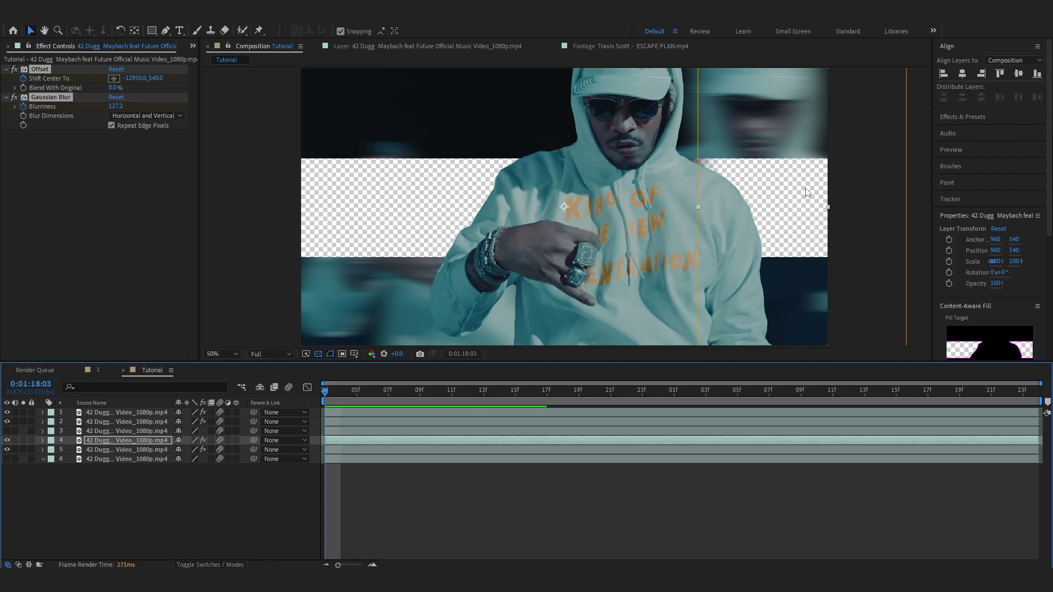
# - Reset layer 4's Offset effect on the first frame and set its Shift Center To to 960, 14240 for vertical motion
pyautogui.click(138, 90)
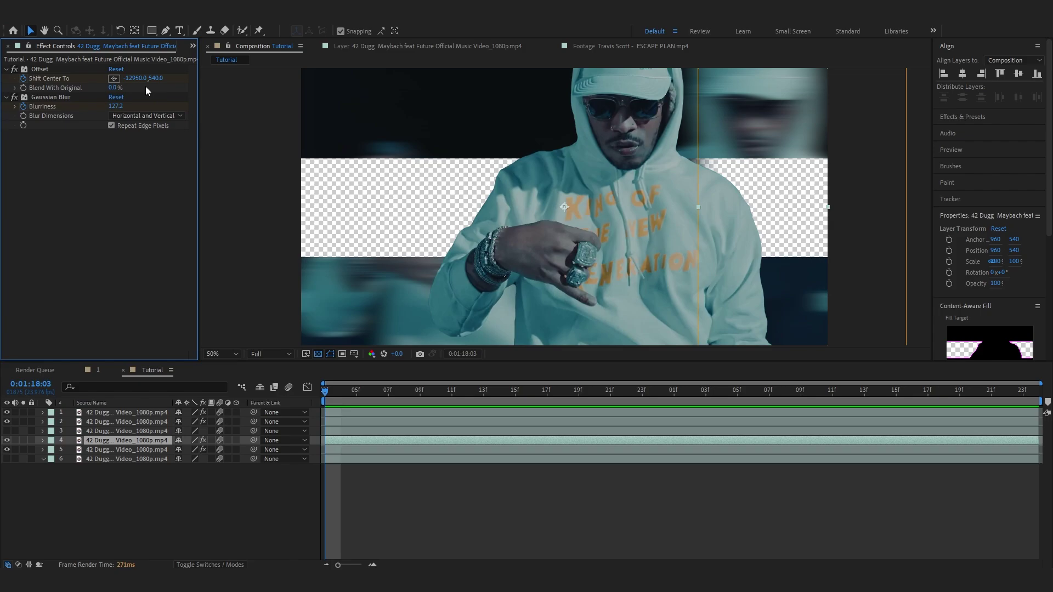
pyautogui.click(115, 69)
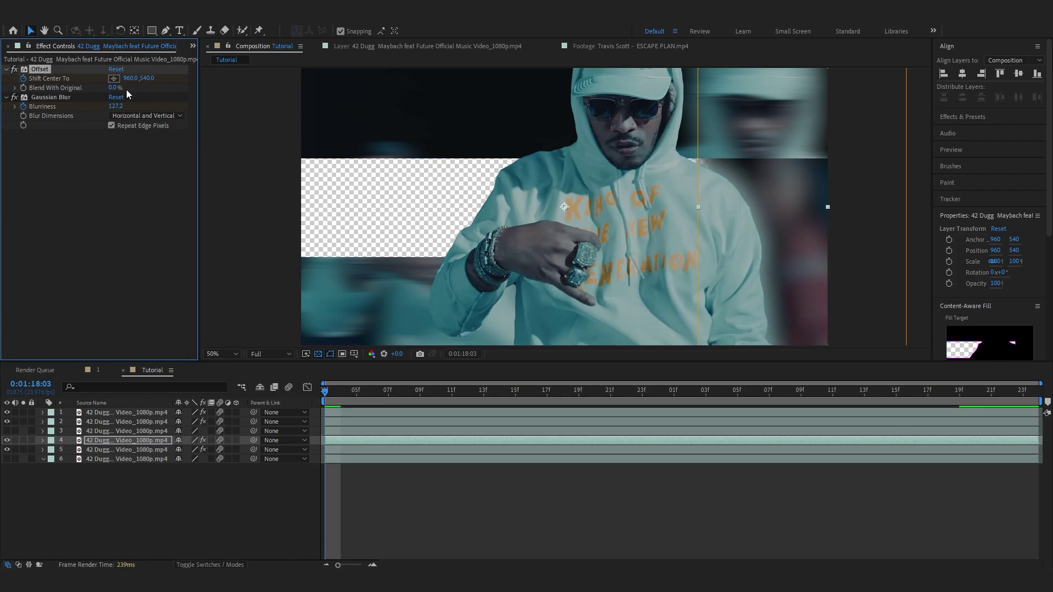
pyautogui.moveTo(149, 81); pyautogui.dragTo(538, 102)
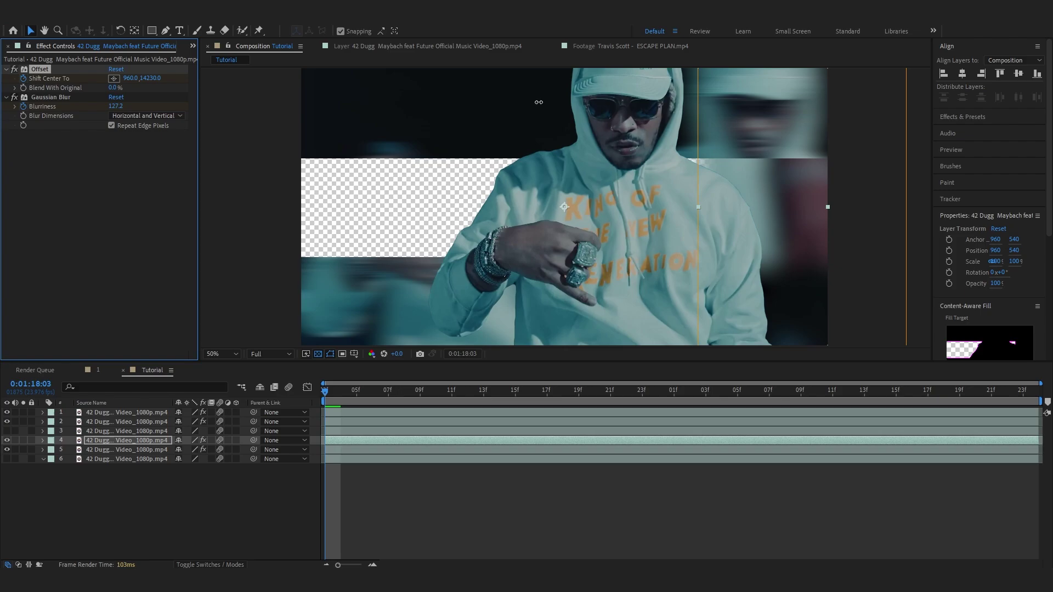
pyautogui.click(44, 97)
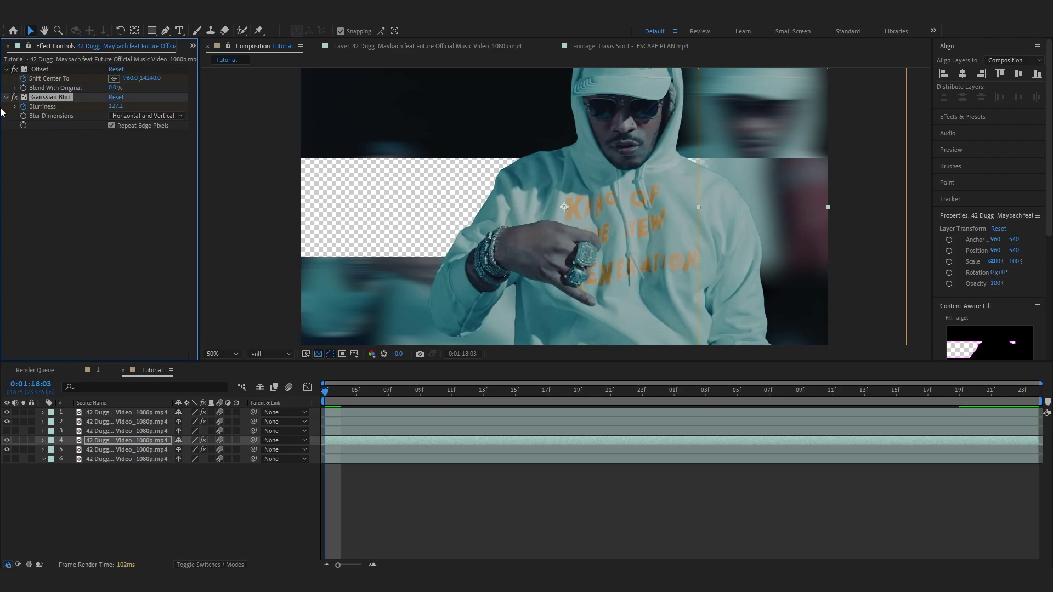
# - Set layer 4's Gaussian Blur Dimensions to Vertical and preview the motion
pyautogui.click(139, 118)
pyautogui.click(153, 153)
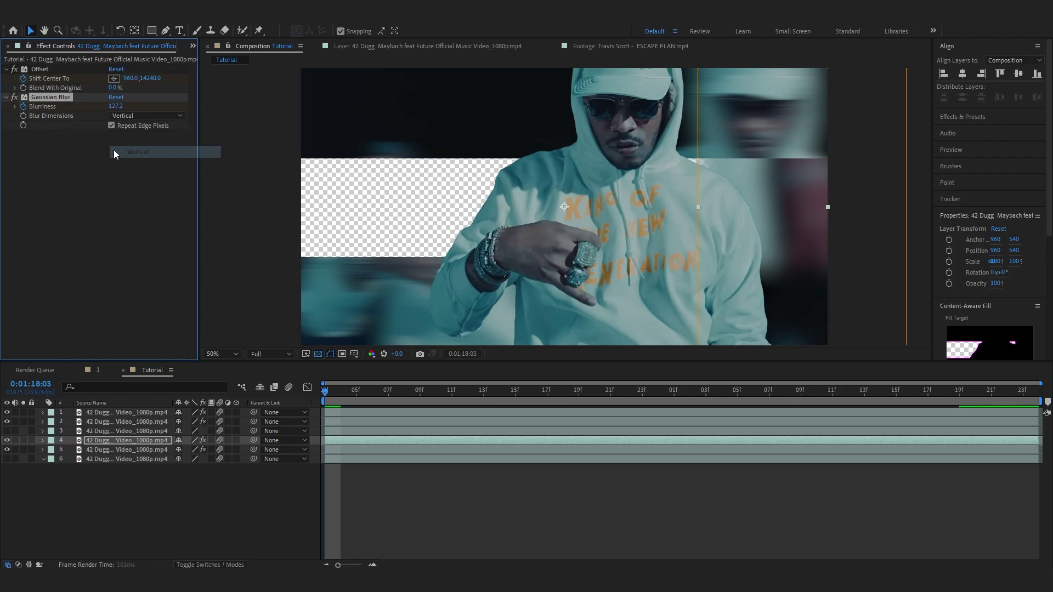
pyautogui.press('space')
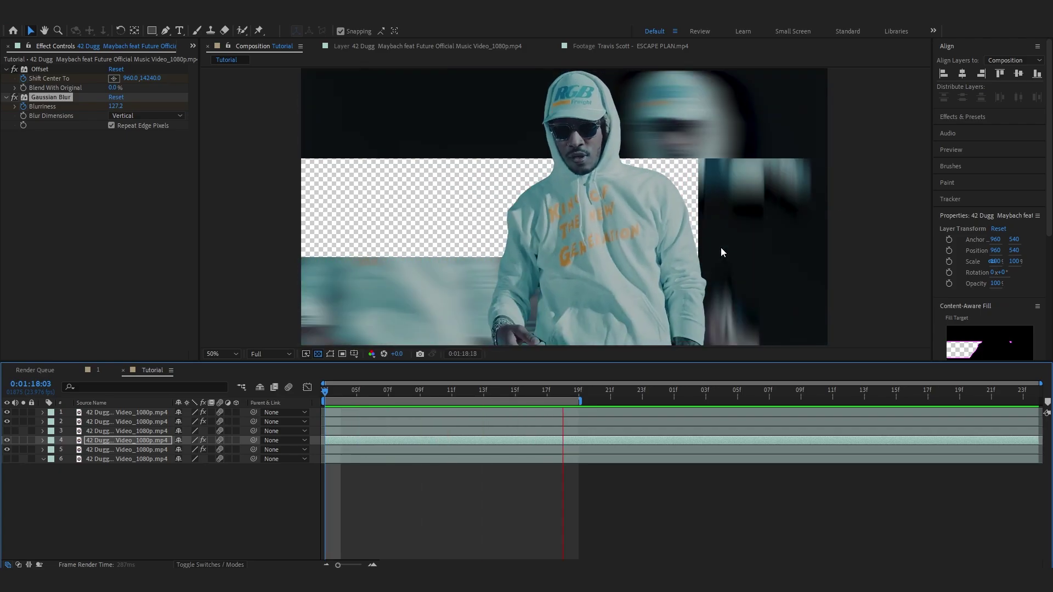
pyautogui.press('space')
# - Copy layer 4's Offset and Gaussian Blur keyframes, show layer 3, and paste them onto it at the first frame
pyautogui.press('u')
pyautogui.moveTo(1014, 450); pyautogui.dragTo(168, 503)
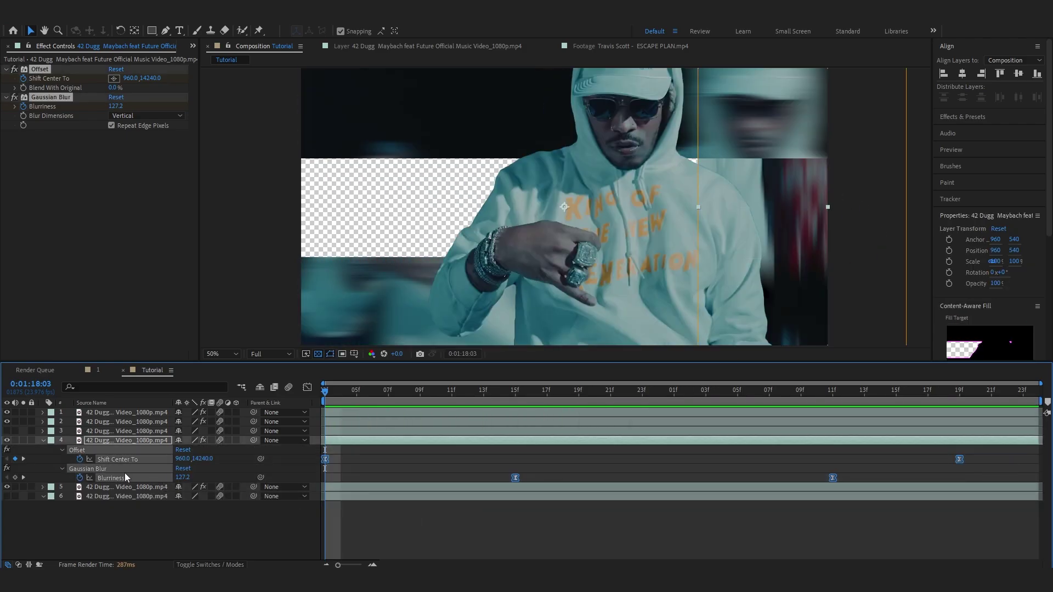
pyautogui.press('u')
pyautogui.click(7, 432)
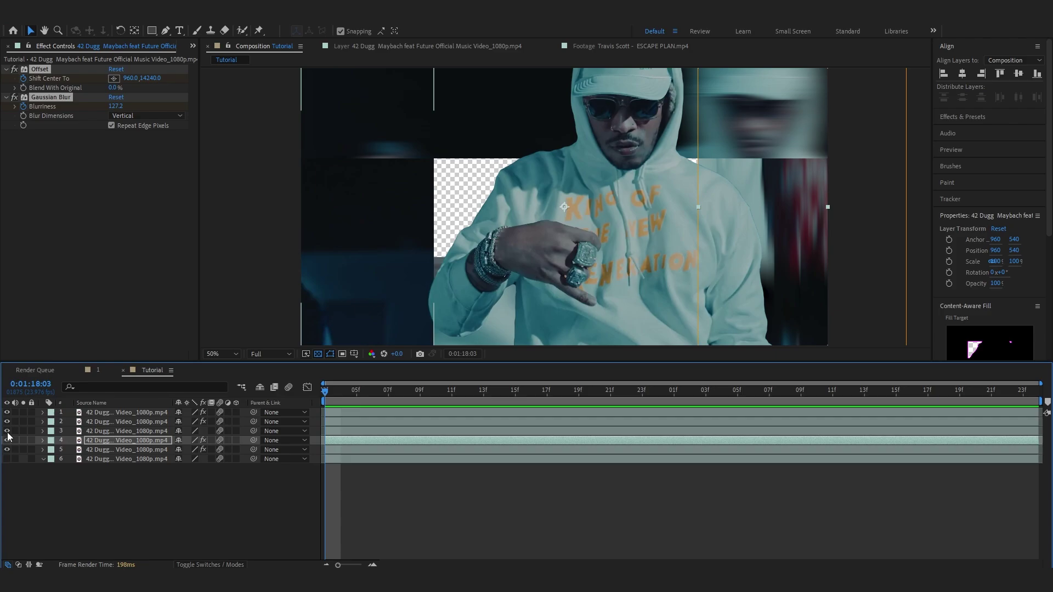
pyautogui.click(106, 431)
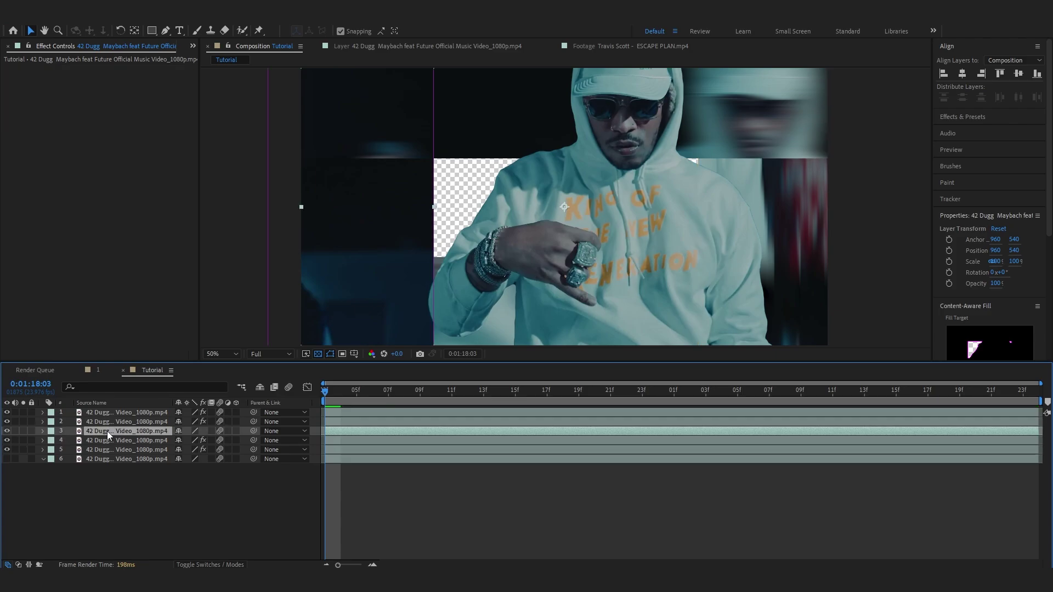
pyautogui.hotkey('ctrl', 'v')
# - Set layer 3's Blur Dimensions to Vertical and its first Shift Center To Y value to -14240
pyautogui.click(119, 117)
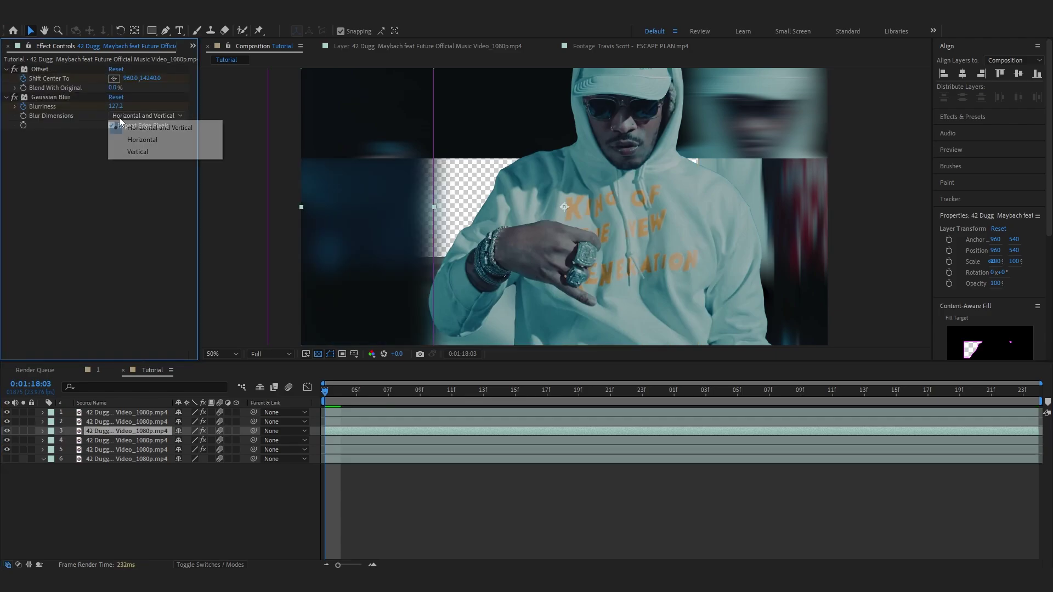
pyautogui.click(130, 153)
pyautogui.click(34, 246)
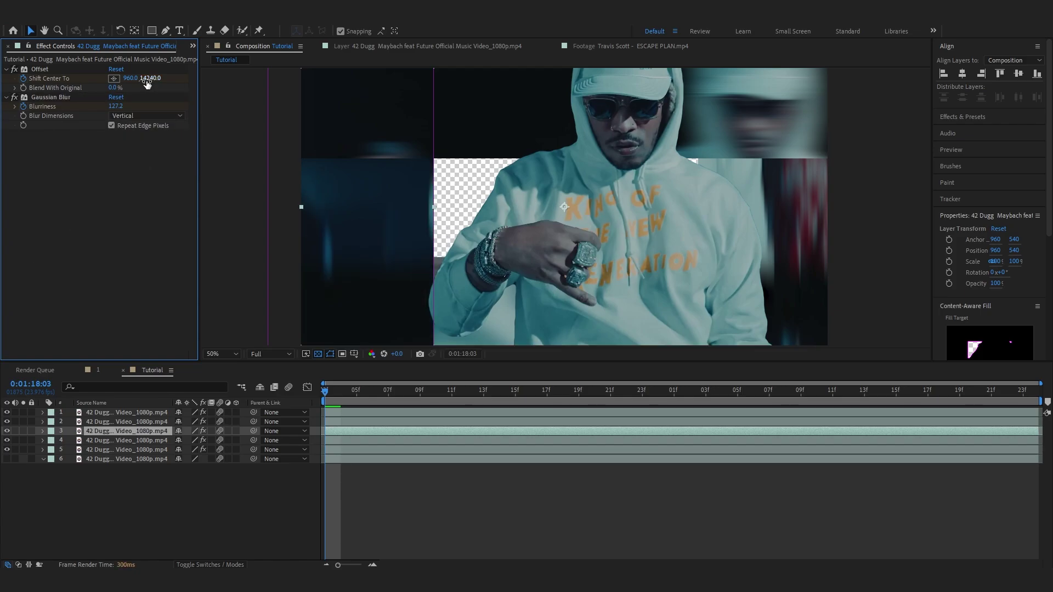
pyautogui.click(145, 80)
pyautogui.write('-14240')
pyautogui.press('Return')
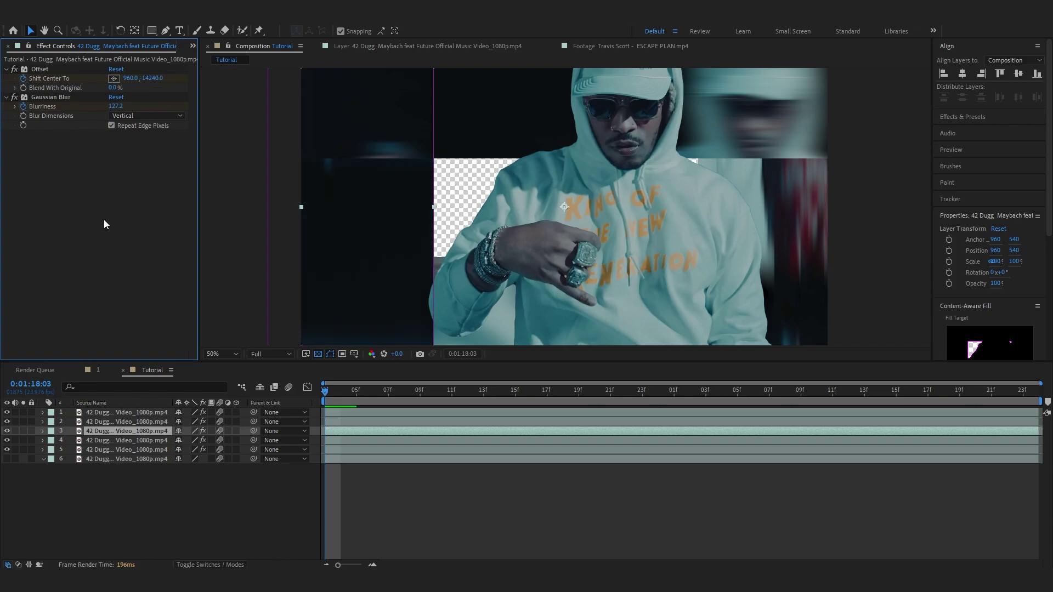
# - Show and select layer 6, and preview the block animation with all layers visible
pyautogui.click(90, 435)
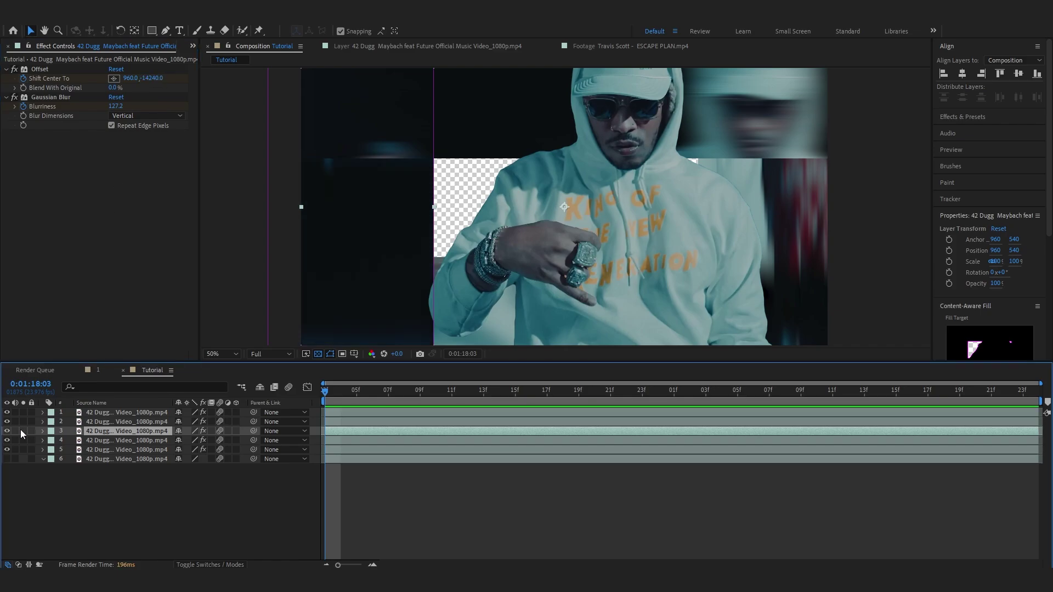
pyautogui.moveTo(90, 435); pyautogui.dragTo(103, 453)
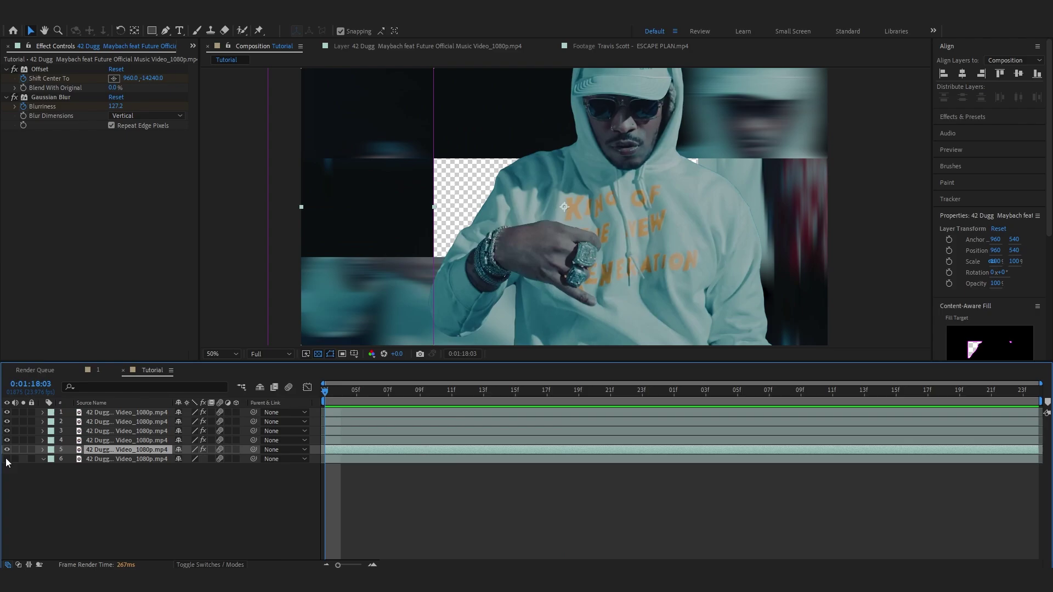
pyautogui.click(104, 460)
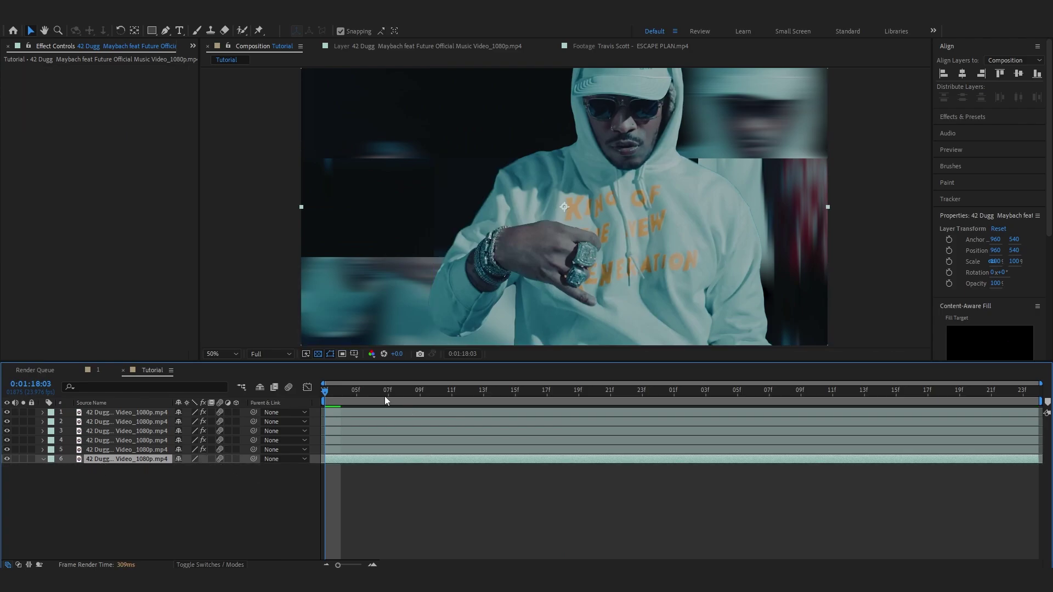
pyautogui.press('space')
pyautogui.press('space')
# - Apply Motion Tile to layer 6 with Output Width and Output Height at 200 and Mirror Edges enabled
pyautogui.hotkey('ctrl', 'space')
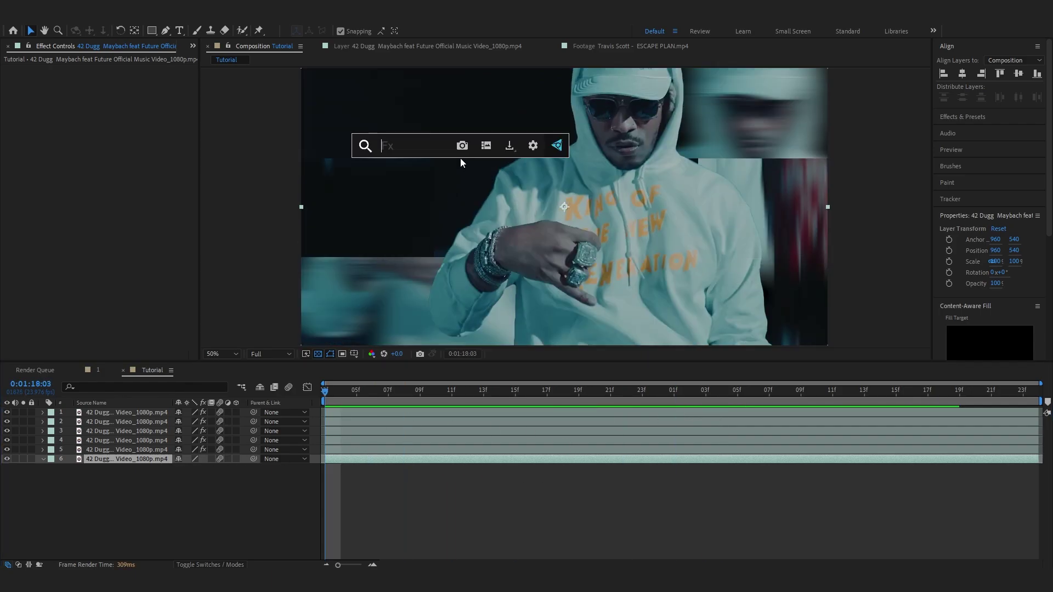
pyautogui.write('moti')
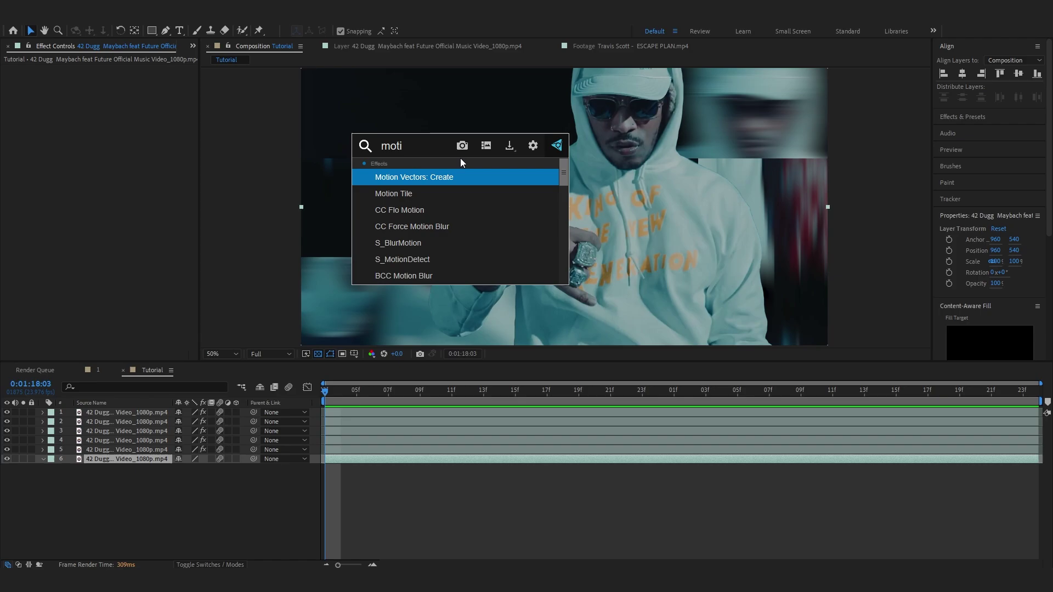
pyautogui.press('Down')
pyautogui.press('Return')
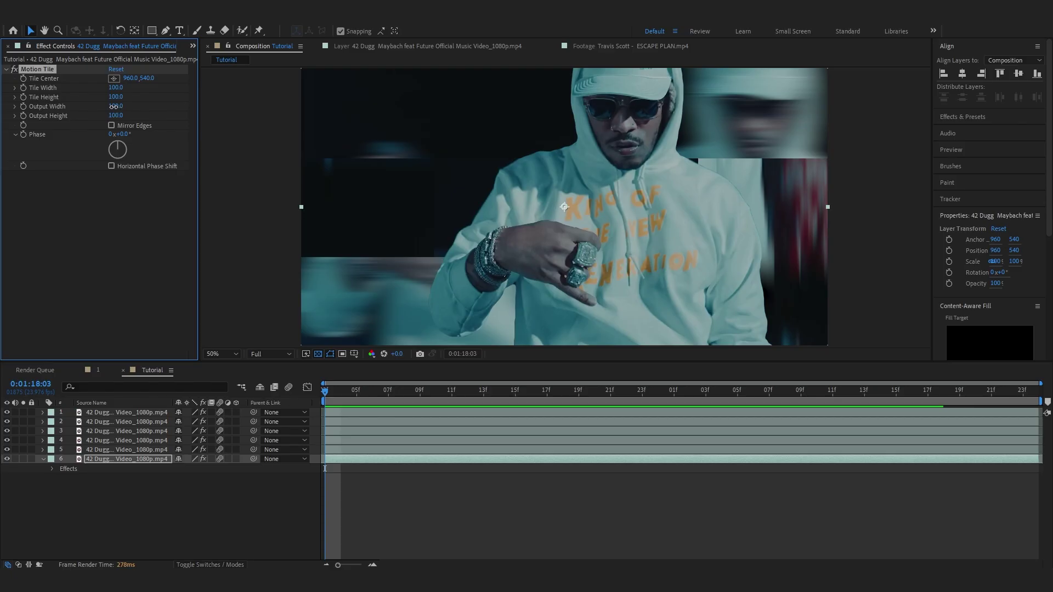
pyautogui.click(324, 203)
pyautogui.press('Tab')
pyautogui.write('200')
pyautogui.press('Return')
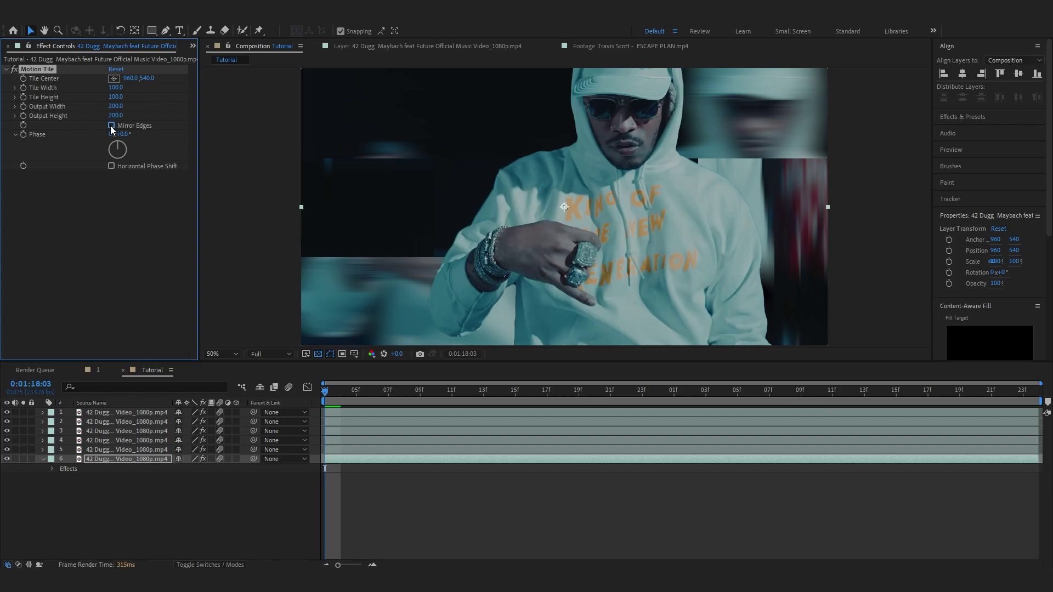
pyautogui.click(111, 126)
# - Keyframe layer 6's Rotation on the first frame with a value of 3 full revolutions
pyautogui.press('r')
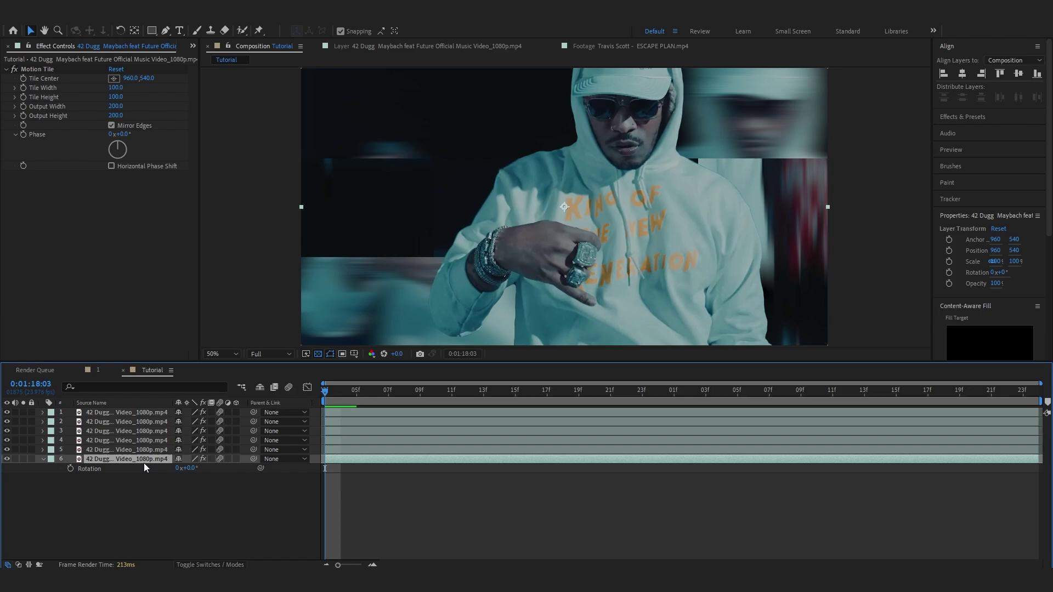
pyautogui.click(71, 469)
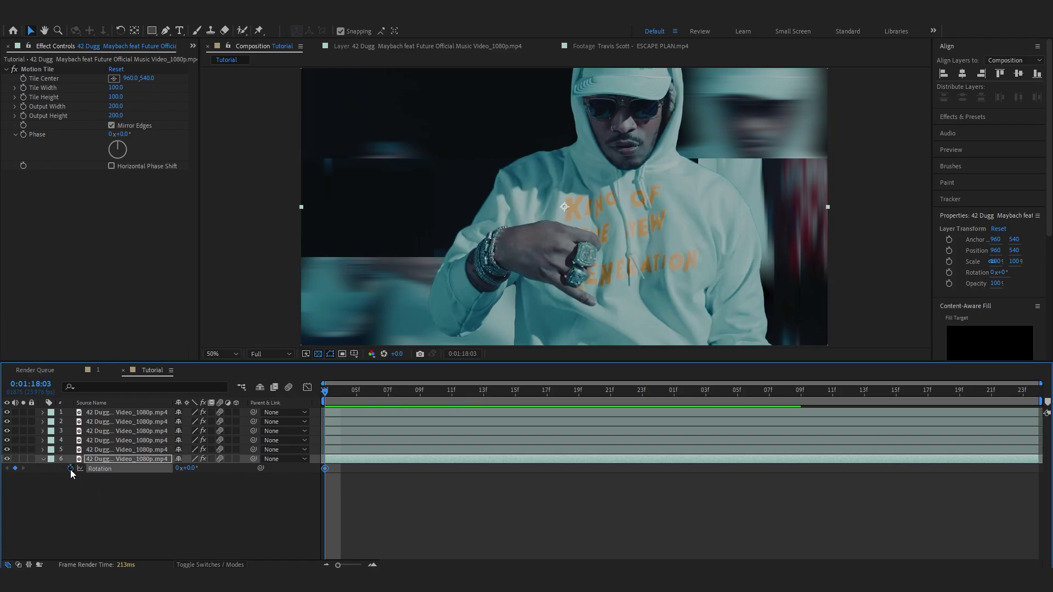
pyautogui.click(147, 488)
pyautogui.click(177, 470)
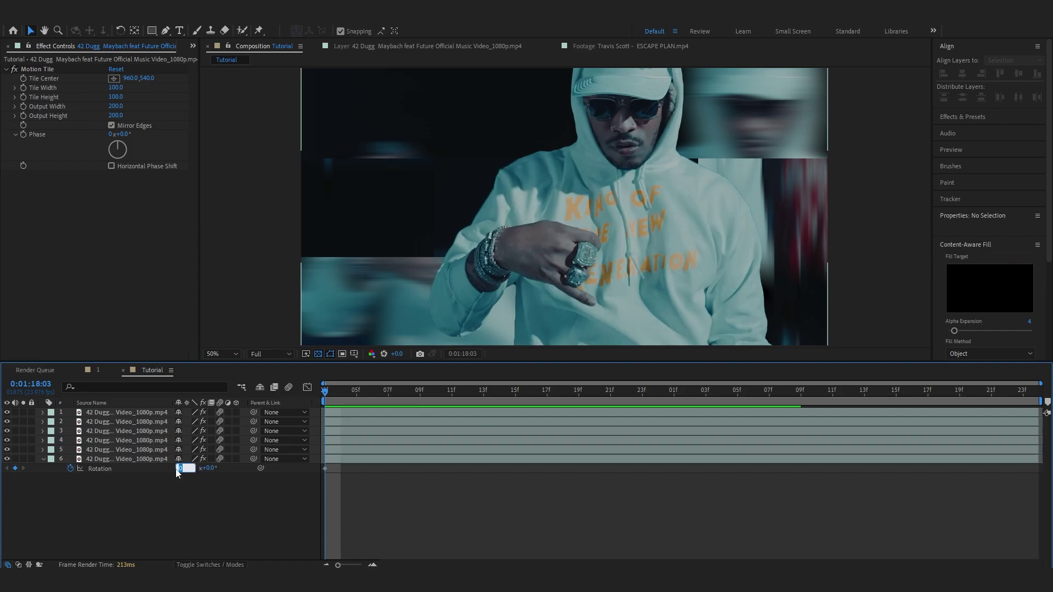
pyautogui.write('3')
pyautogui.press('Return')
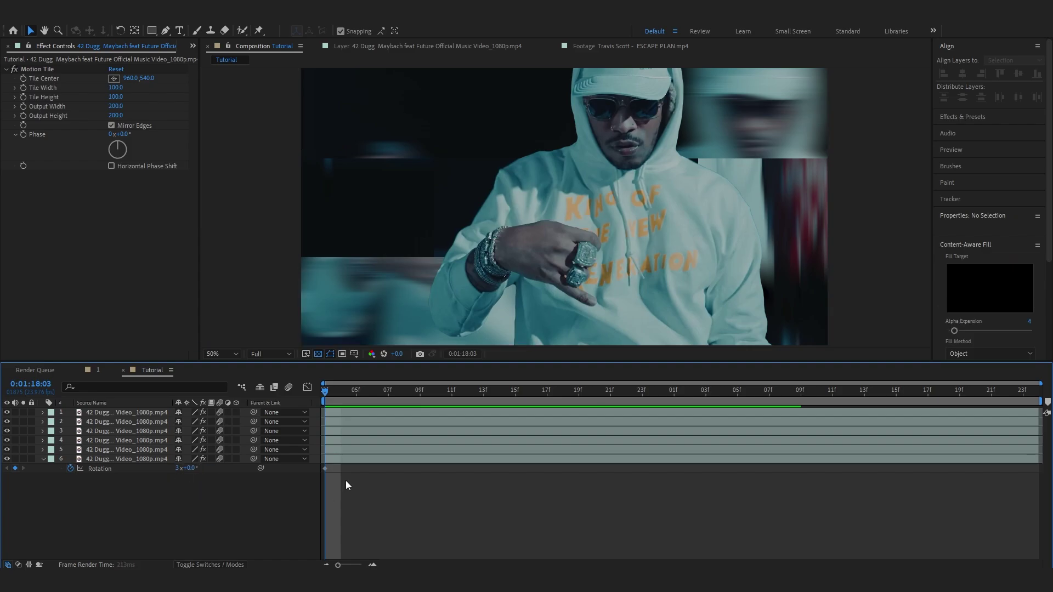
# - Add a second Rotation keyframe for layer 6 at 0:01:19:18 with 0 revolutions
pyautogui.moveTo(341, 391); pyautogui.dragTo(948, 395)
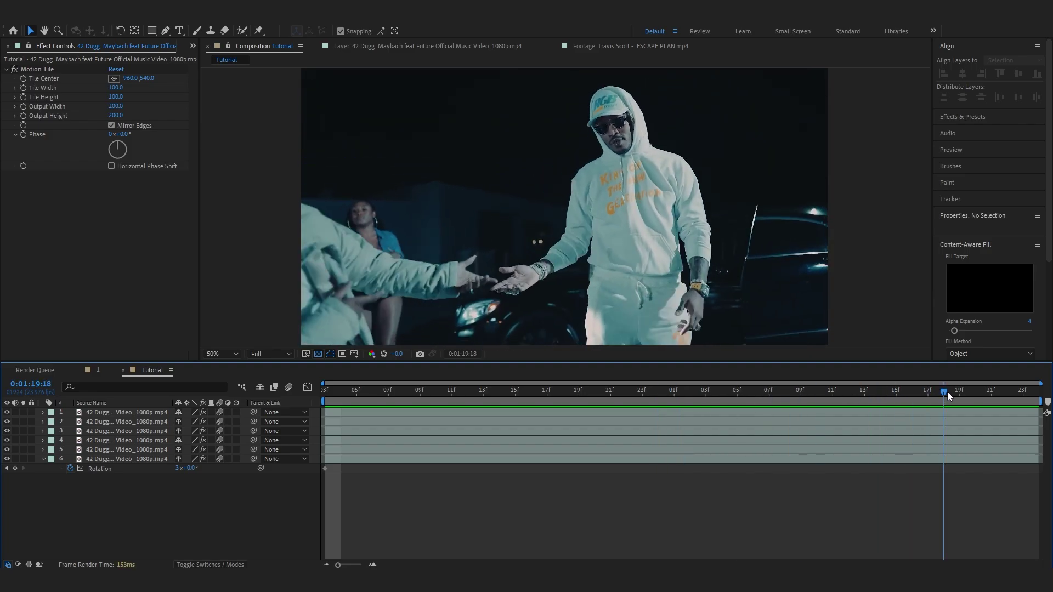
pyautogui.click(177, 468)
pyautogui.write('0')
pyautogui.press('Return')
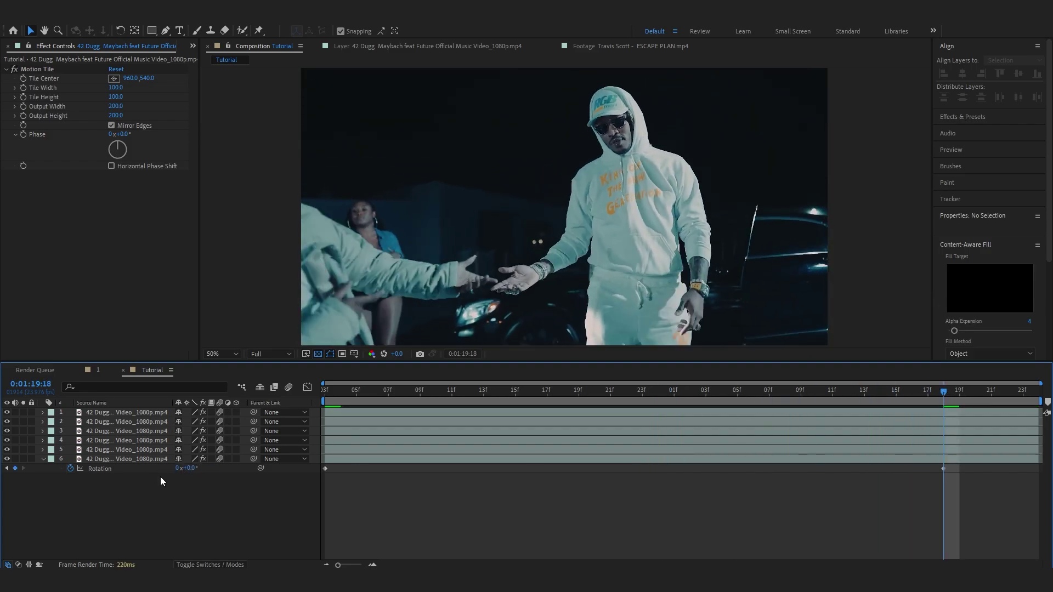
# - Ease layer 6's Rotation keyframes and shape the speed graph to start fast and slow down gradually
pyautogui.moveTo(403, 543); pyautogui.dragTo(211, 548)
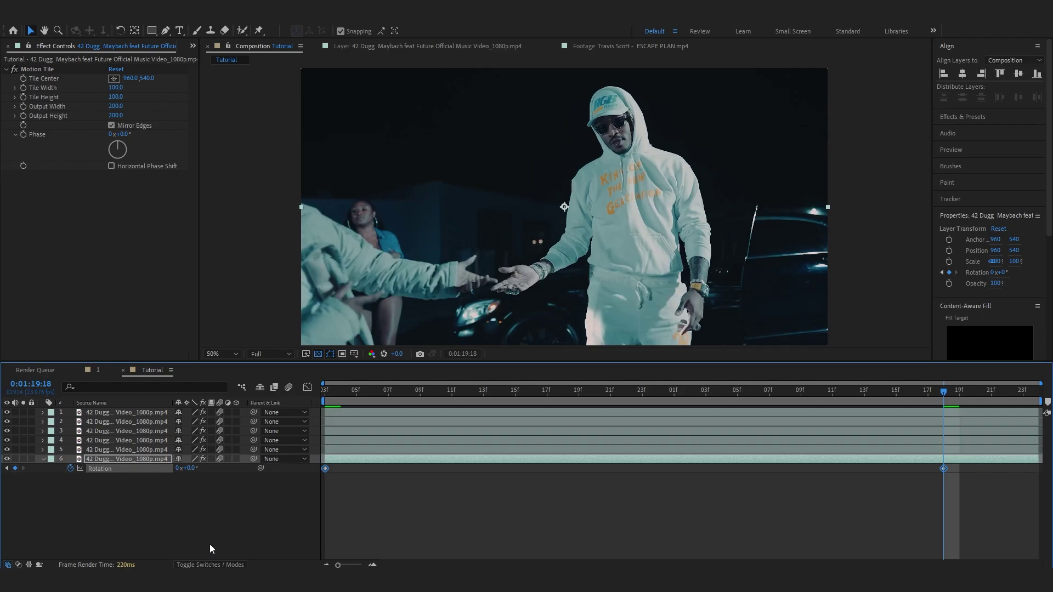
pyautogui.click(308, 388)
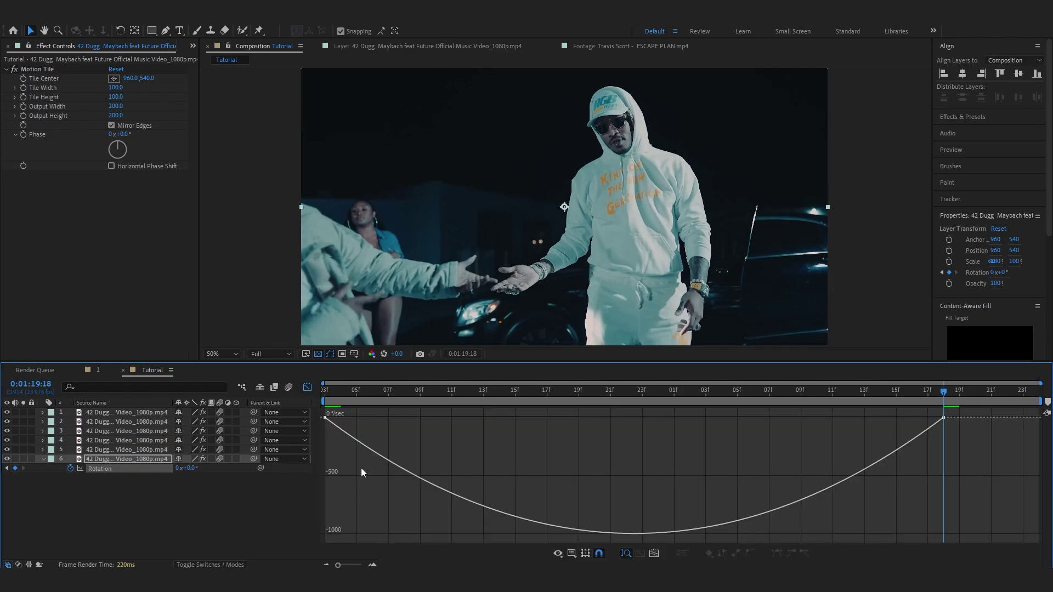
pyautogui.moveTo(427, 417); pyautogui.dragTo(316, 427)
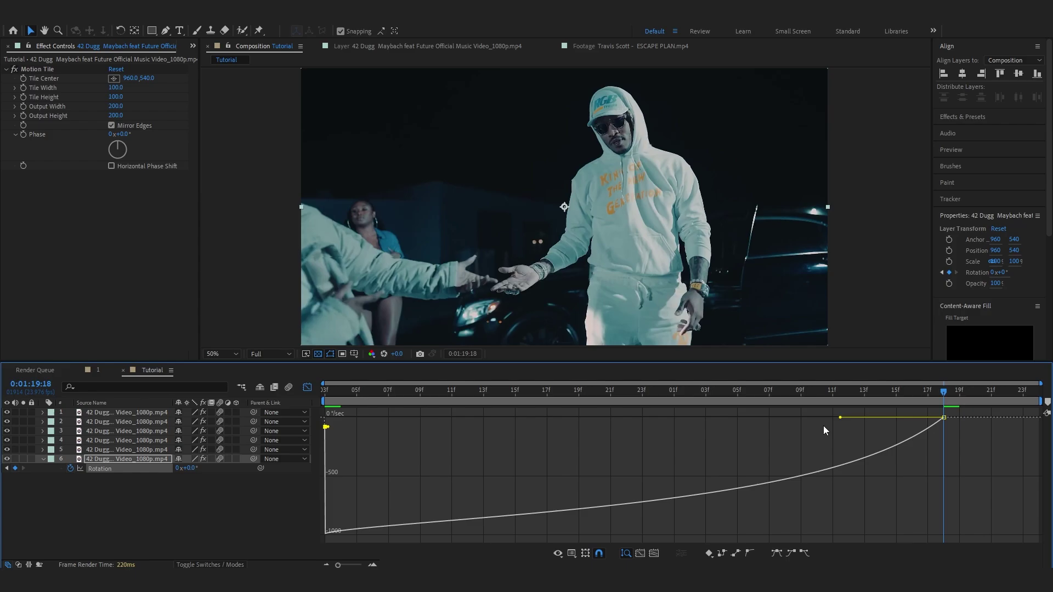
pyautogui.moveTo(841, 417); pyautogui.dragTo(556, 417)
# - Enable motion blur for layer 6 and the composition, and preview the spinning block
pyautogui.moveTo(458, 403); pyautogui.dragTo(377, 406)
pyautogui.moveTo(377, 406); pyautogui.dragTo(406, 406)
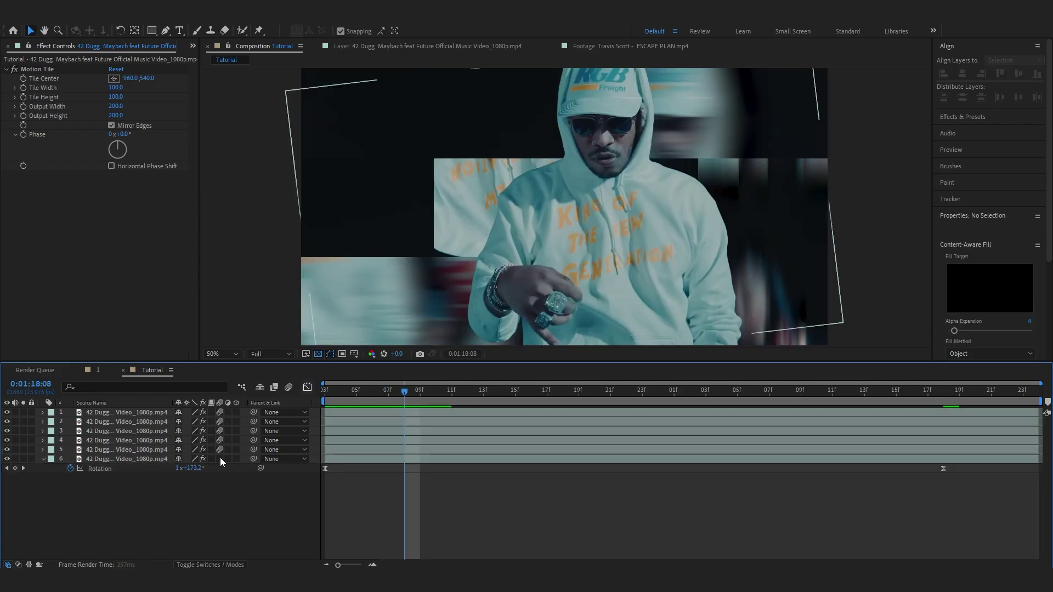
pyautogui.click(220, 458)
pyautogui.click(220, 459)
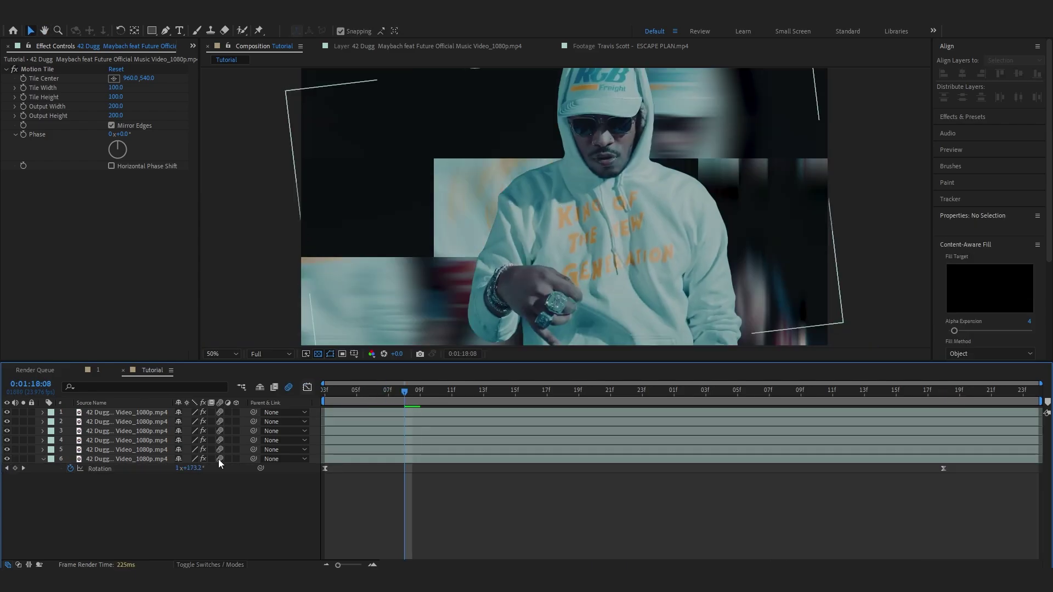
pyautogui.click(219, 460)
pyautogui.click(219, 459)
pyautogui.press('space')
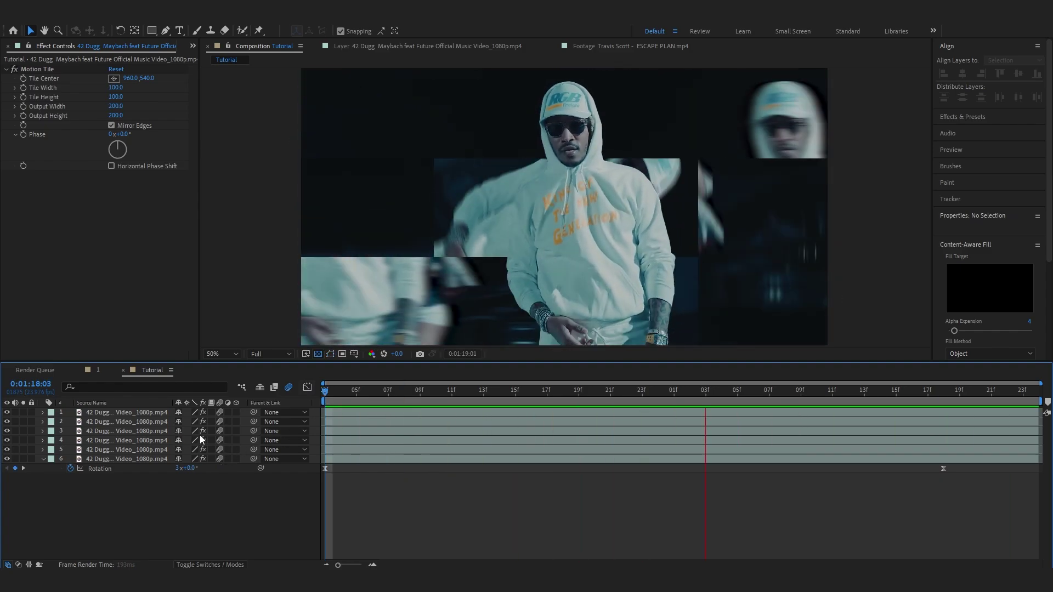
# - Keyframe layer 1's Position on the first frame with X at 2449, moving the rotoscoped subject out of frame
pyautogui.click(341, 413)
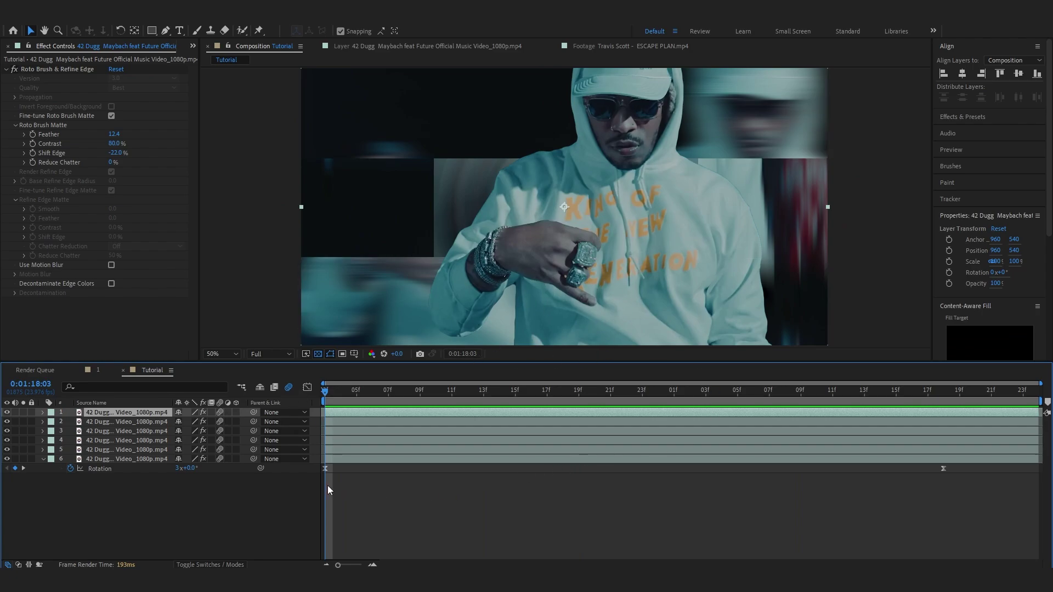
pyautogui.press('p')
pyautogui.click(72, 422)
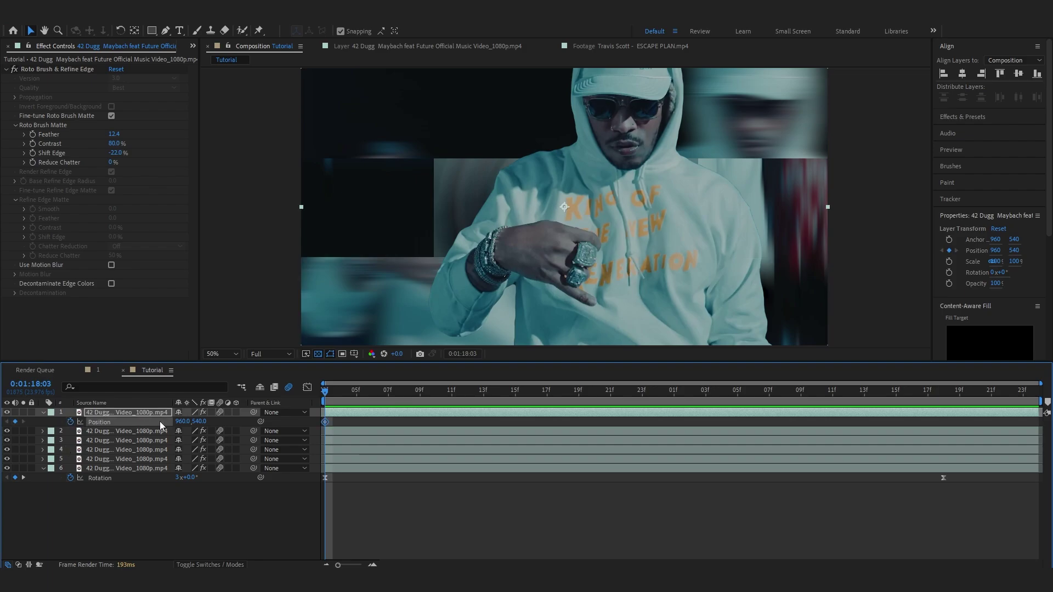
pyautogui.moveTo(182, 422); pyautogui.dragTo(689, 396)
# - At 0:01:18:21, reset layer 1's Position to 960, 540 to create the ending keyframe
pyautogui.moveTo(602, 402)
pyautogui.mouseDown()
pyautogui.moveTo(541, 405)
pyautogui.moveTo(611, 413)
pyautogui.mouseUp()
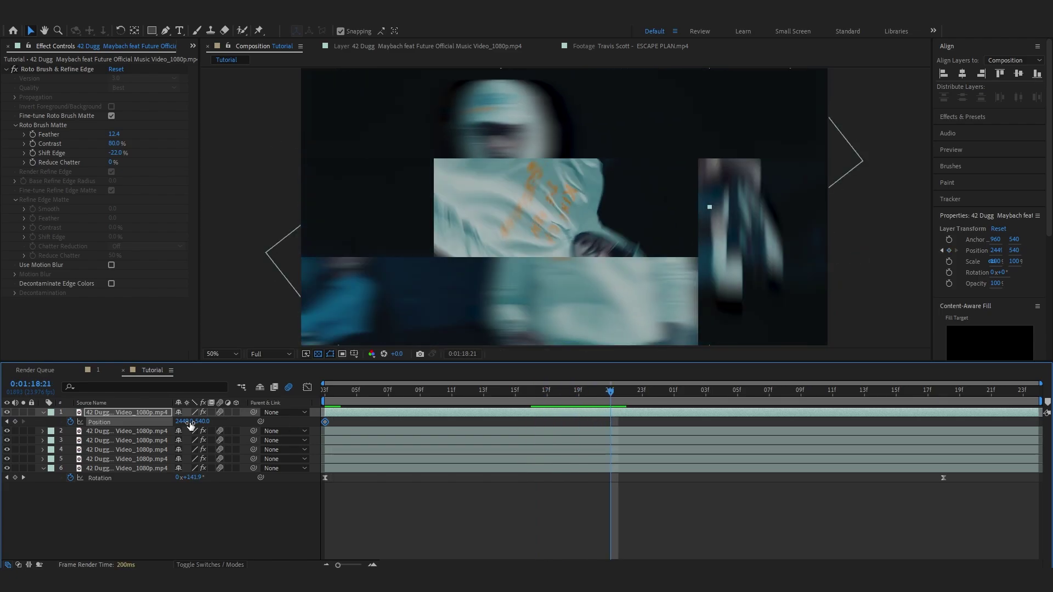
pyautogui.rightClick(154, 425)
pyautogui.click(140, 354)
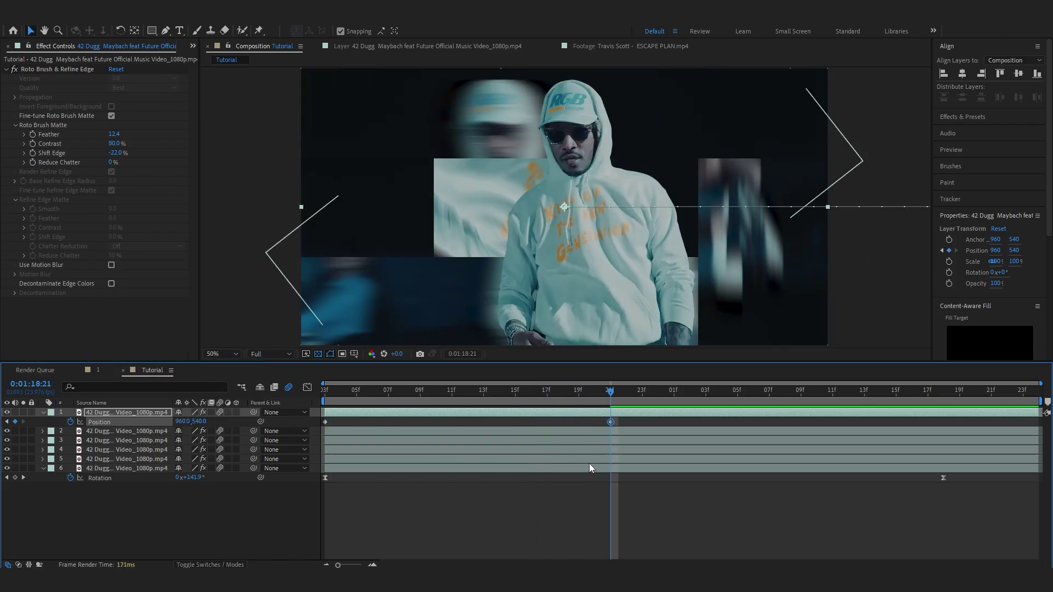
# - Shape layer 1's Position speed graph to start fast and ease out, and preview the slide-in from the first frame
pyautogui.click(307, 387)
pyautogui.moveTo(324, 528); pyautogui.dragTo(328, 417)
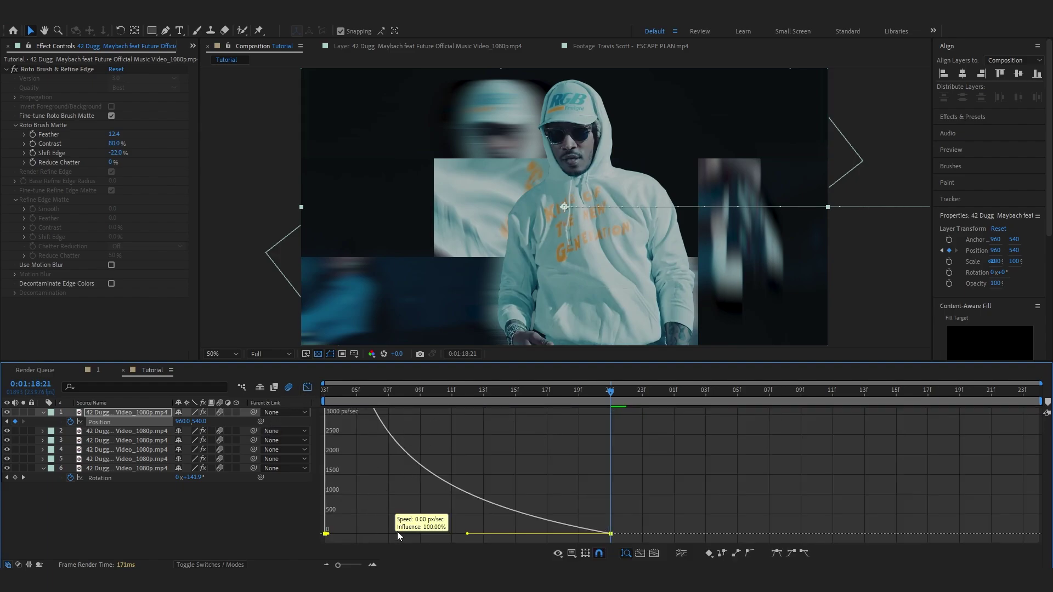
pyautogui.click(307, 388)
pyautogui.press('Home')
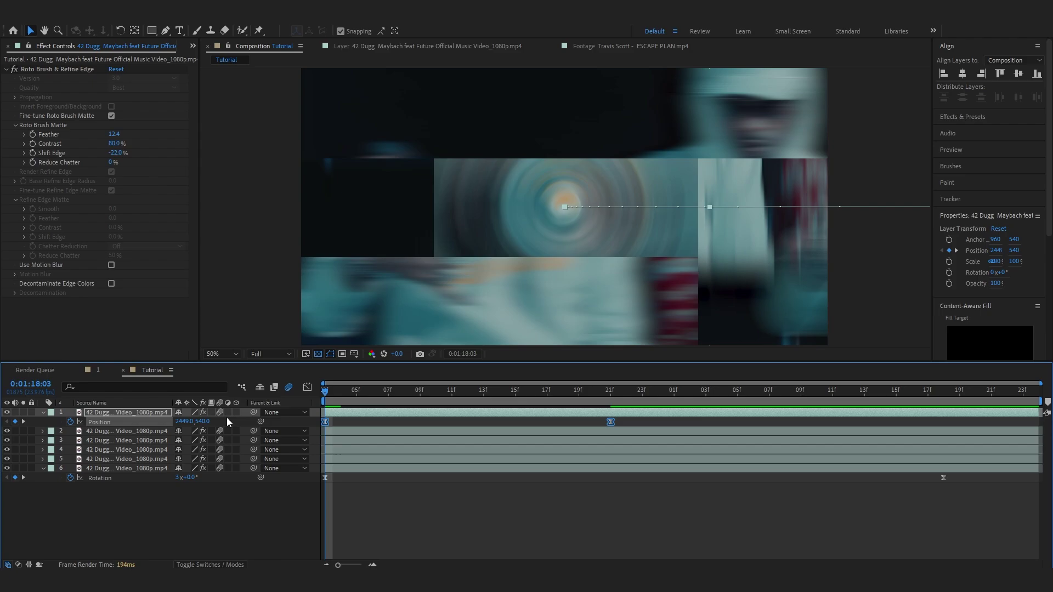
pyautogui.press('space')
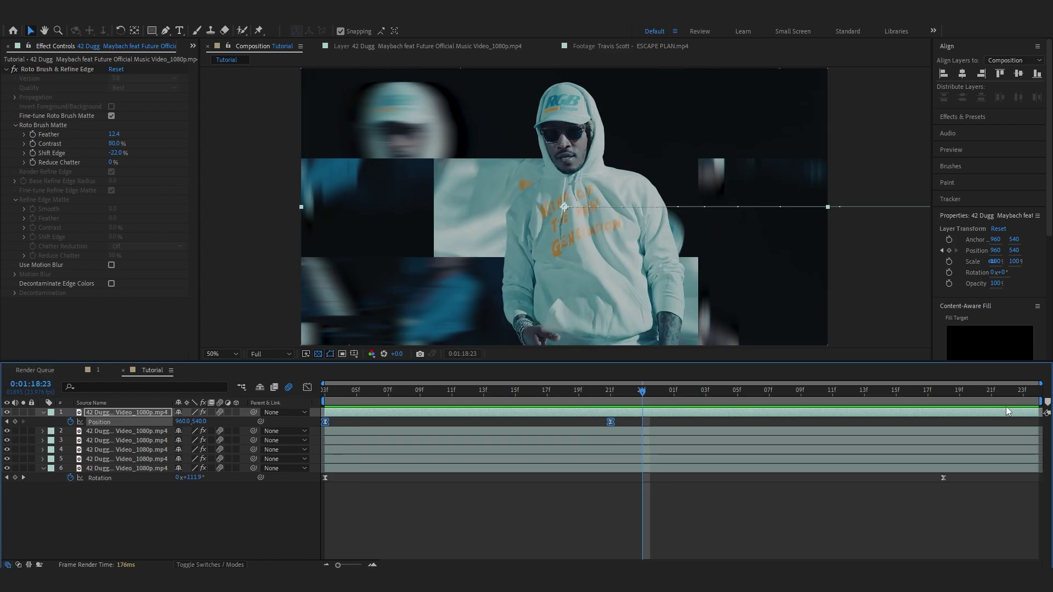
pyautogui.press('space')
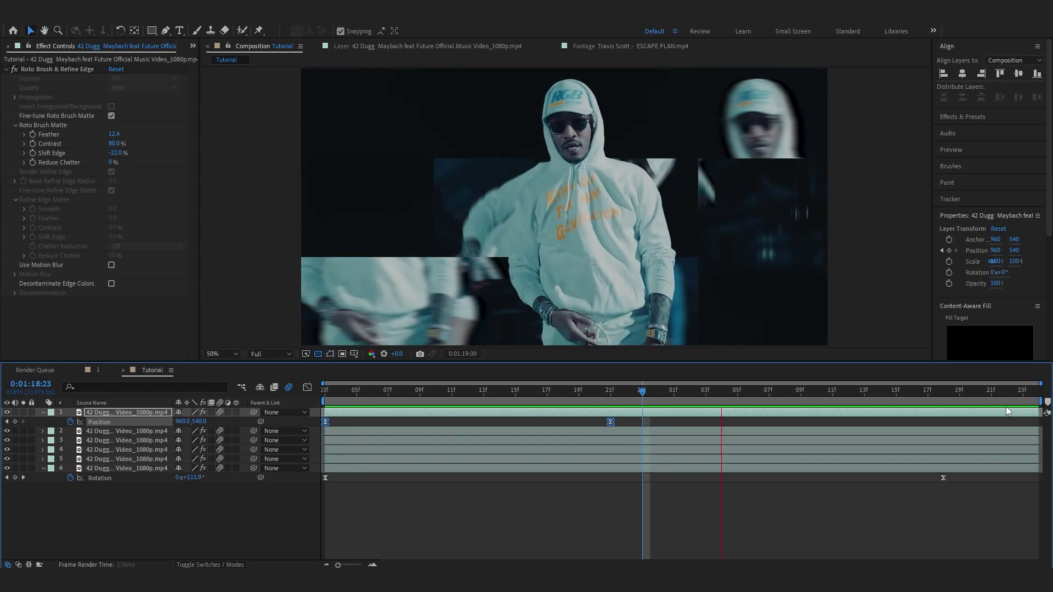